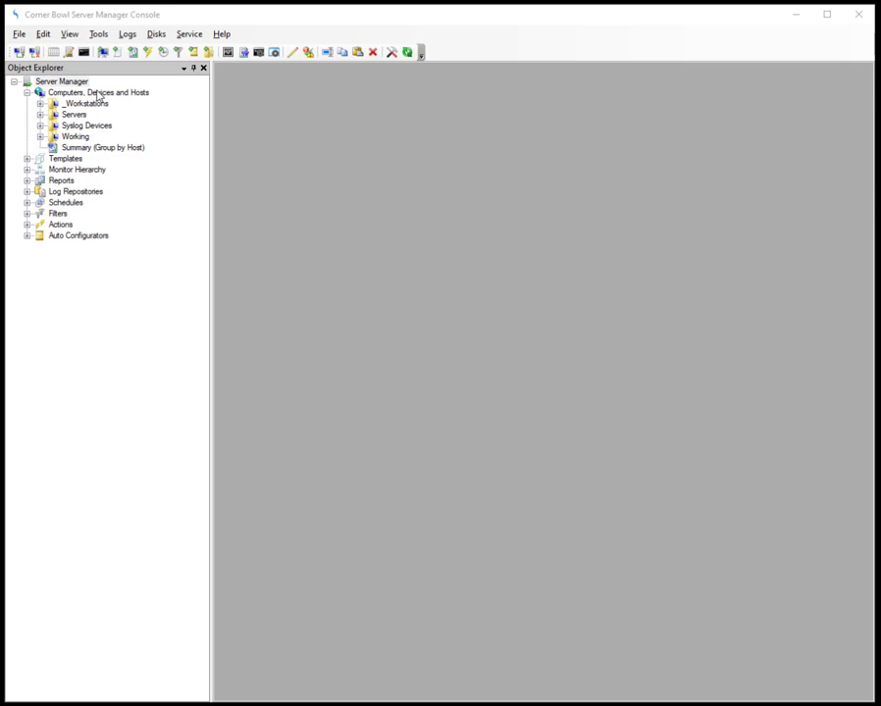
Create a new template of the Disk Space Monitor type from the Disks category under Disk Monitors.
left_click(18, 34)
mouse_move(35, 71)
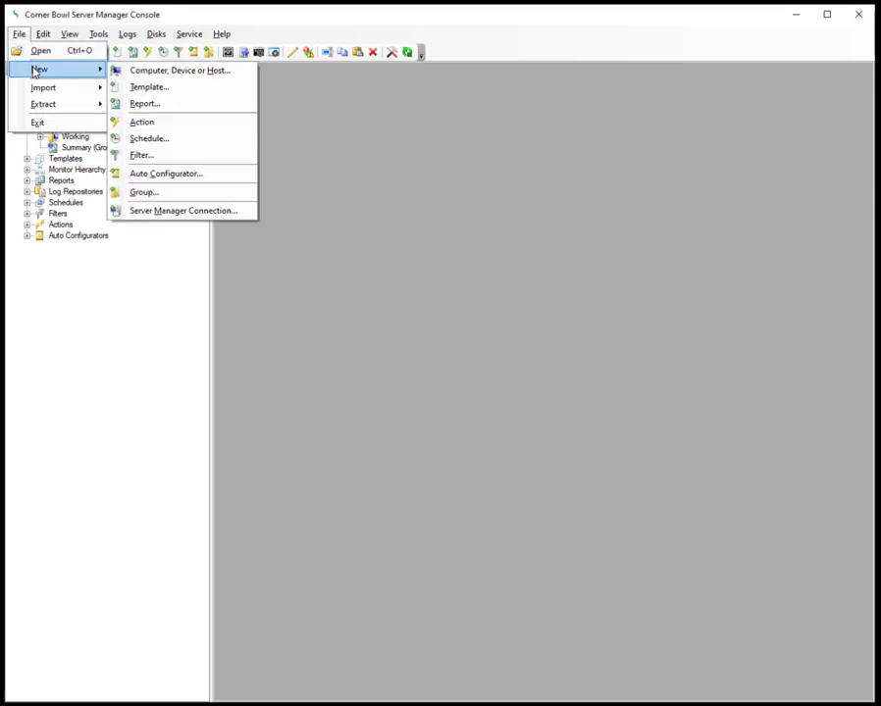
left_click(138, 86)
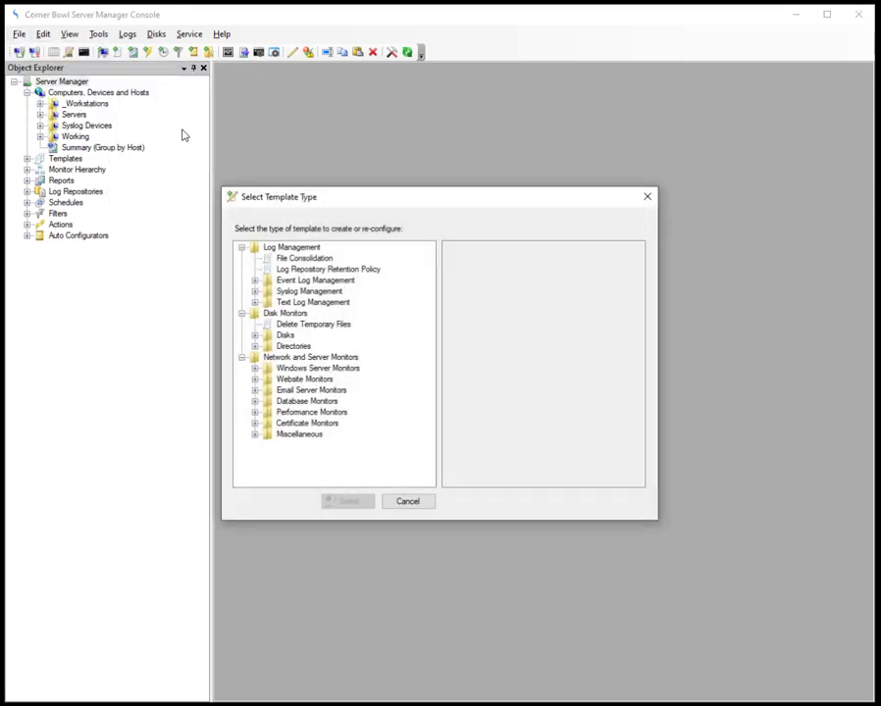
left_click(283, 314)
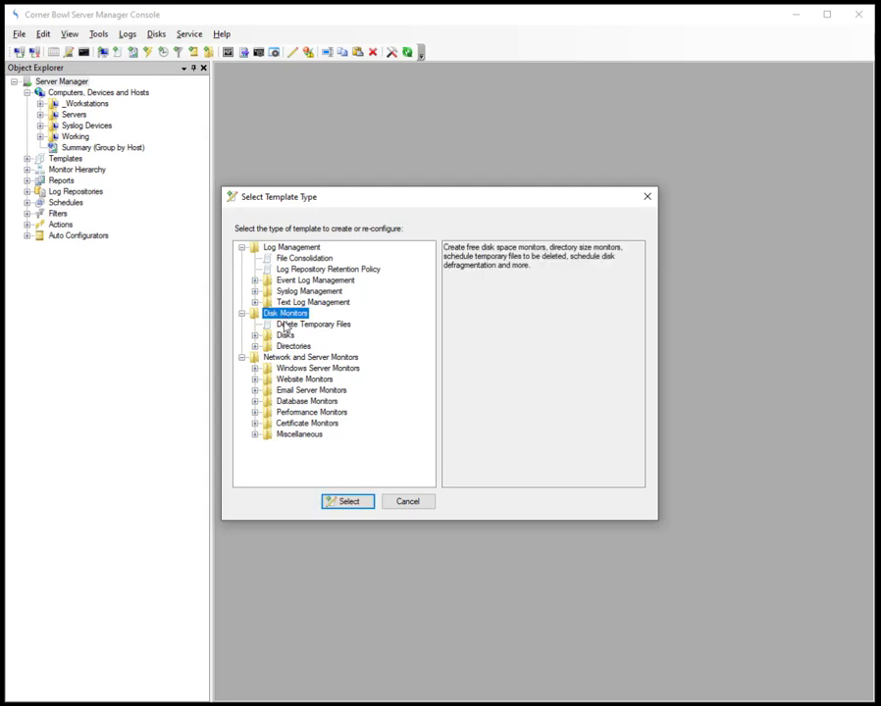
left_click(254, 336)
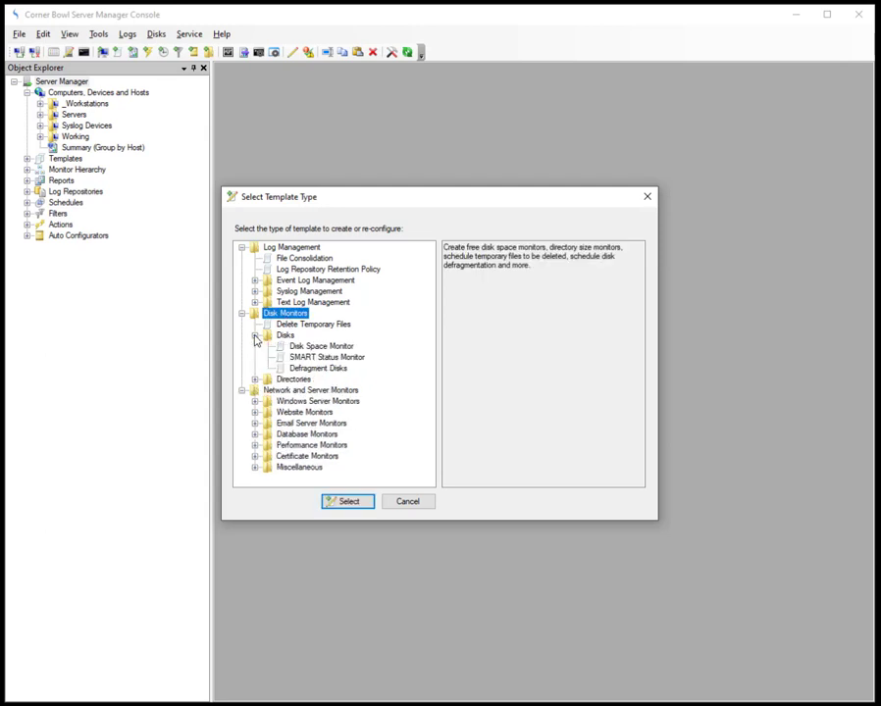
left_click(305, 346)
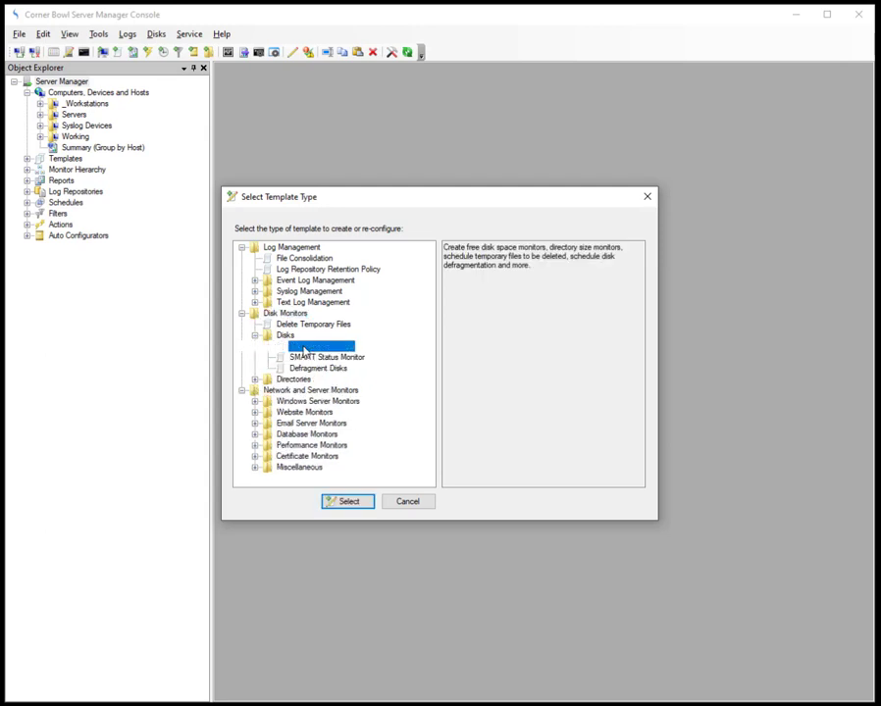
left_click(347, 504)
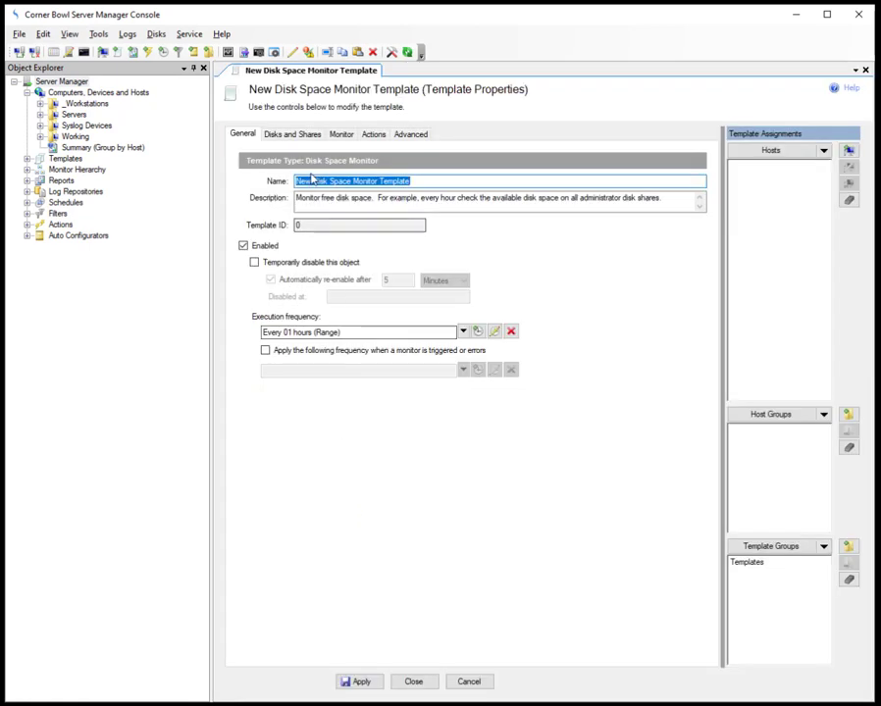
Rename the new template as Disk Space Monitor Template.
left_click(315, 183)
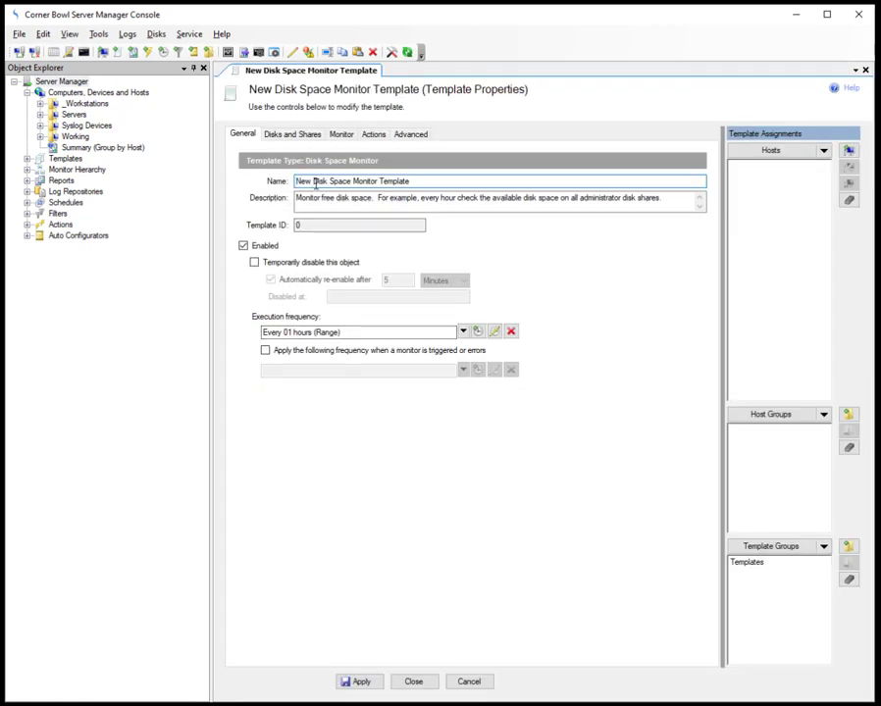
key("BackSpace")
key("BackSpace")
key("BackSpace")
key("BackSpace")
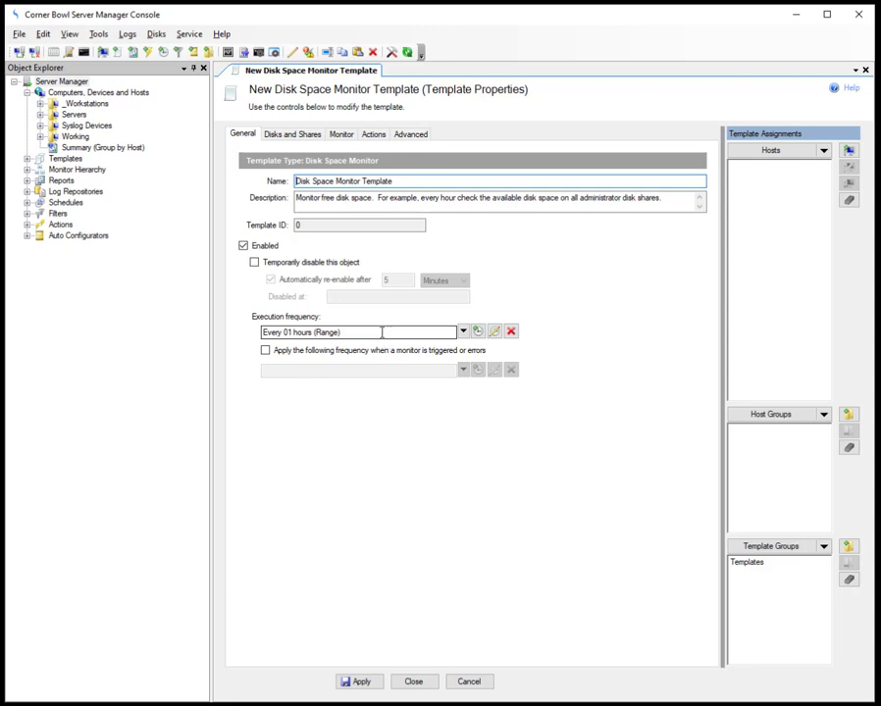
Turn off monitoring of all disk shares and select the C: and D: disks on server HOYT instead.
left_click(296, 136)
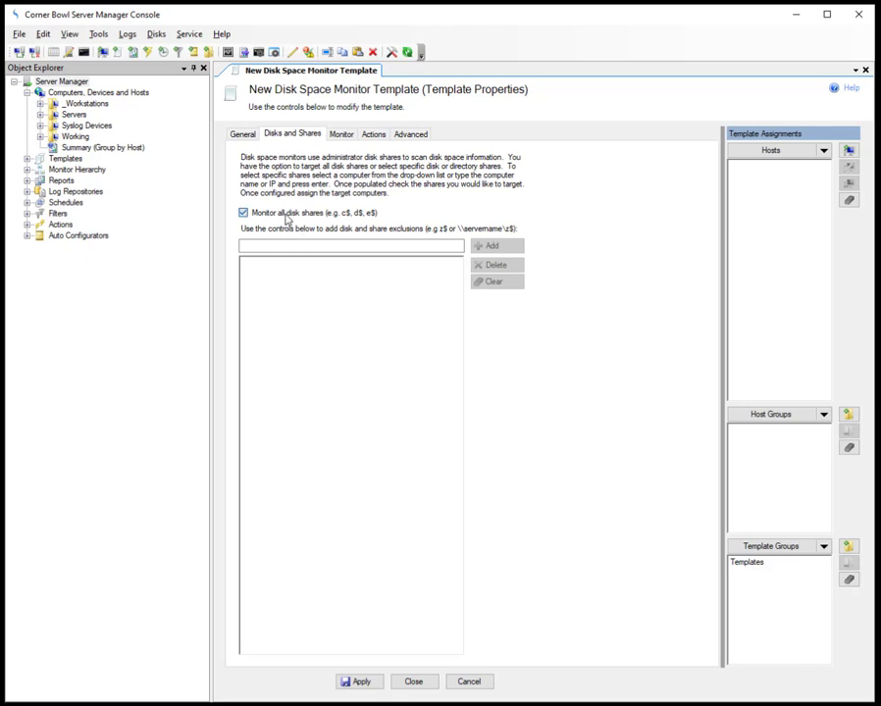
left_click(286, 216)
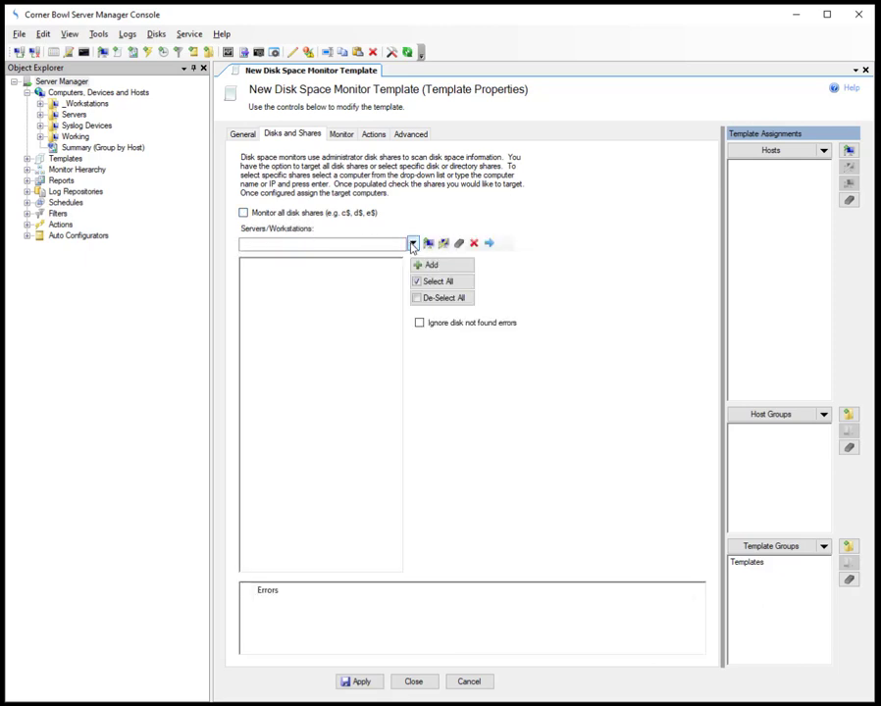
left_click(412, 243)
left_click(305, 279)
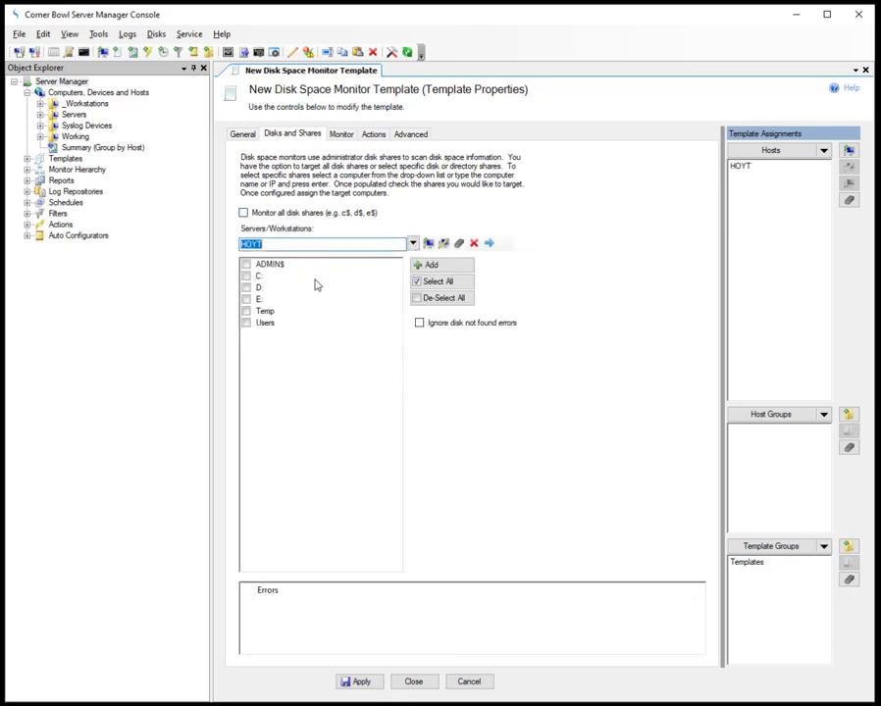
left_click(246, 275)
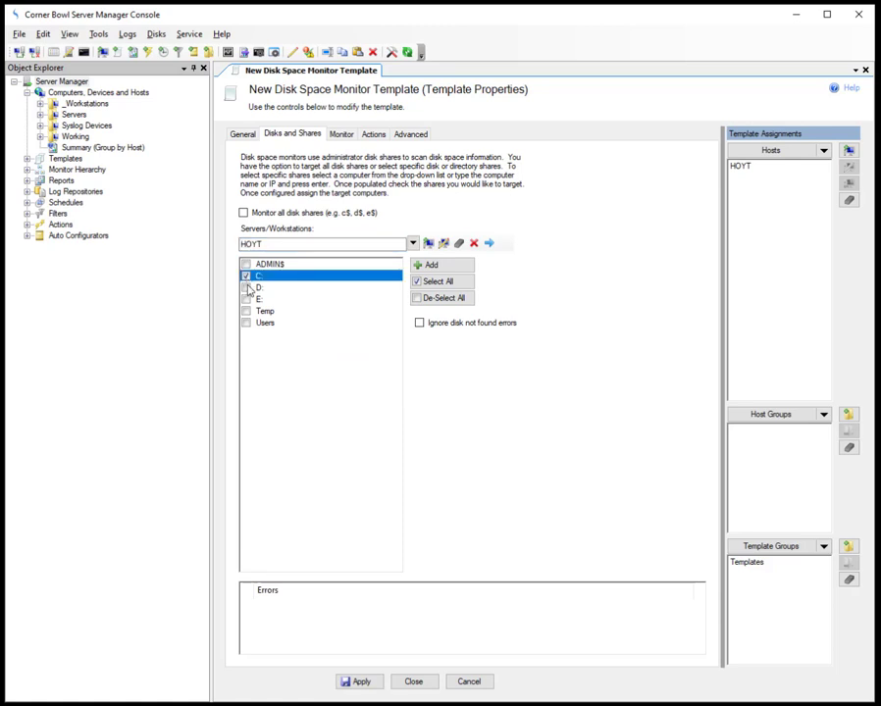
left_click(246, 288)
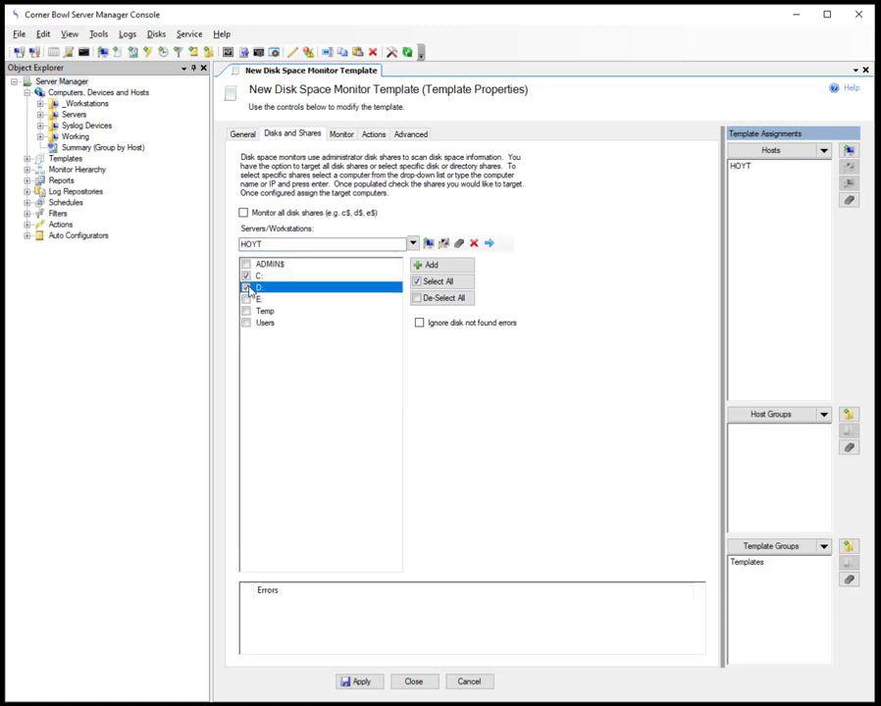
Retrieve the disk space for C: on HOYT and set its alert thresholds using the .8 warning and .7 critical multipliers.
left_click(345, 136)
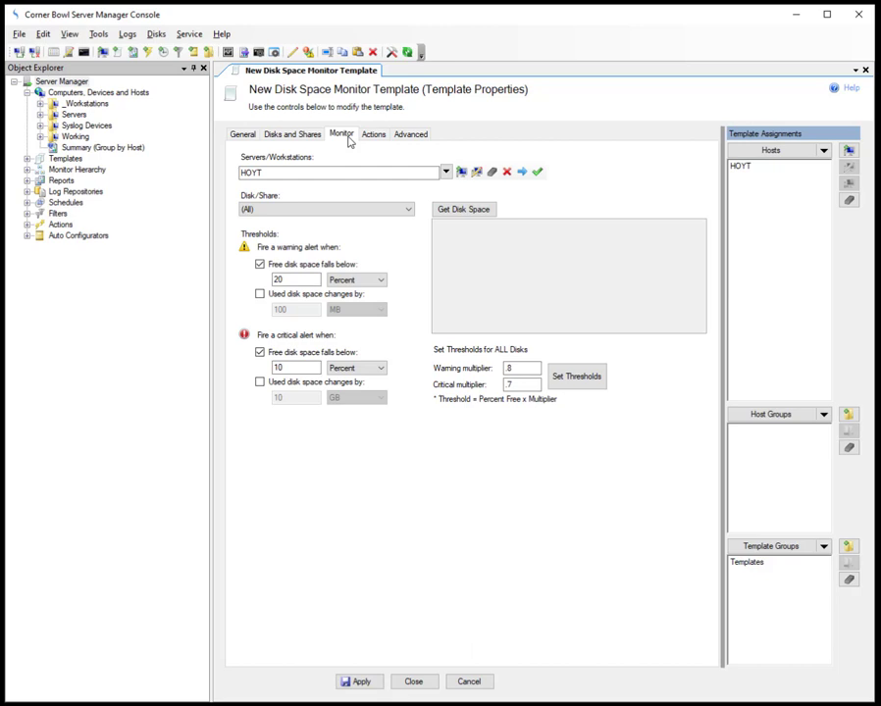
left_click(392, 209)
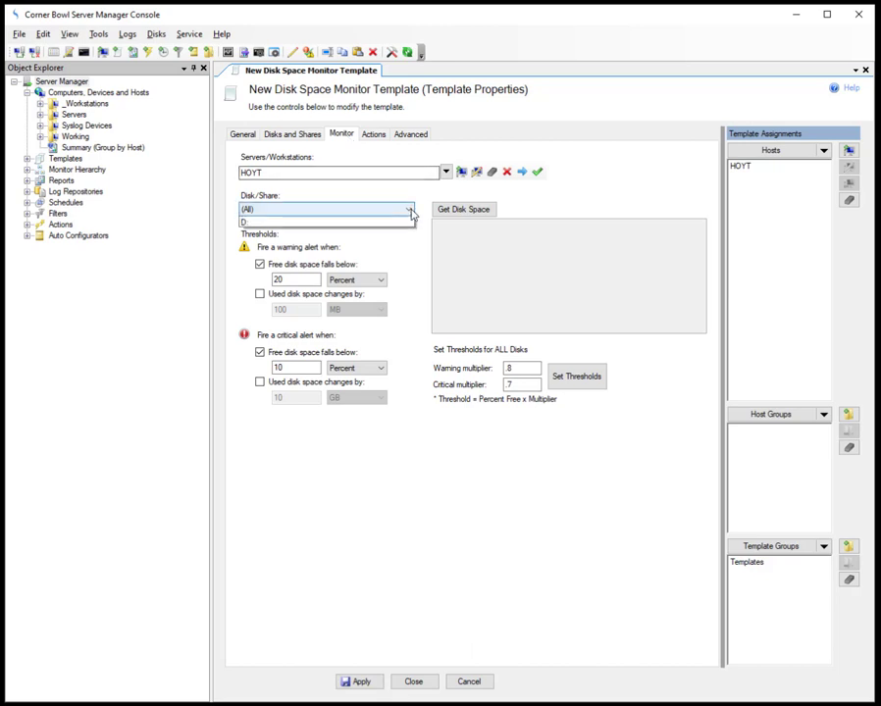
left_click(385, 232)
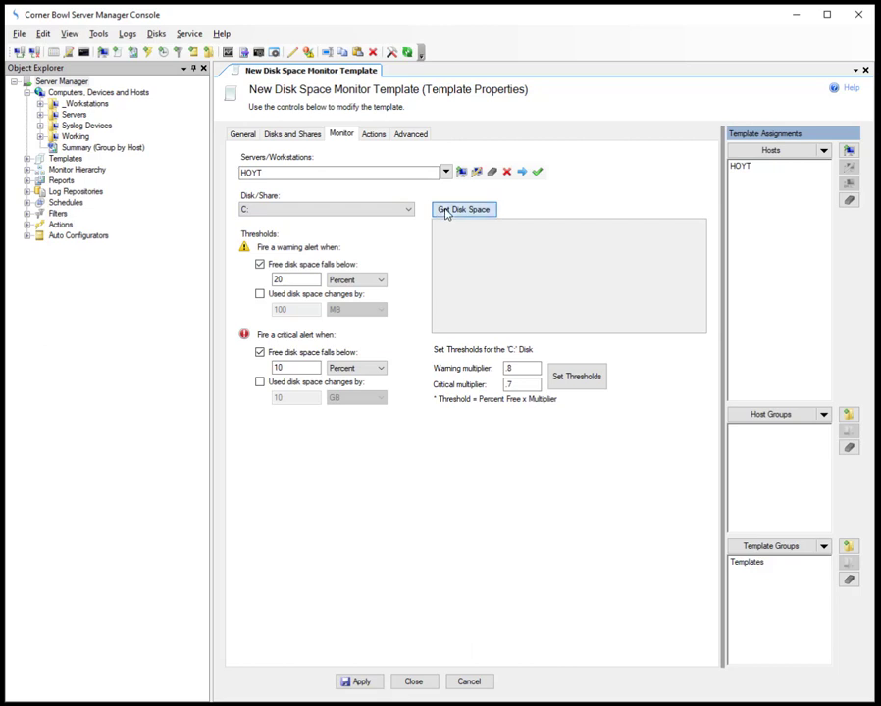
left_click(443, 211)
mouse_move(480, 332)
left_mouse_down()
mouse_move(581, 340)
mouse_move(466, 345)
left_mouse_up()
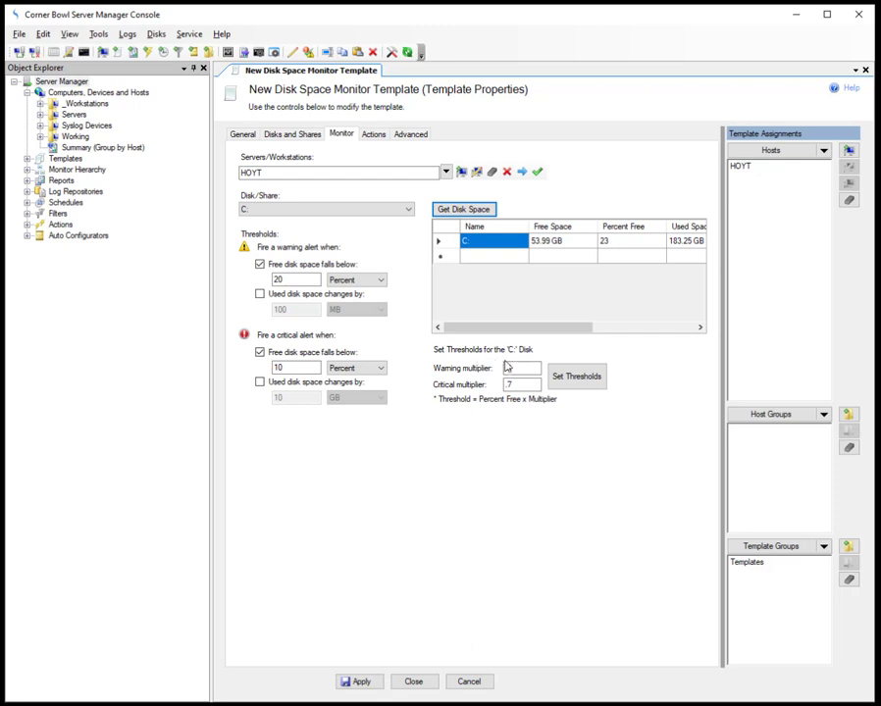
left_click(575, 380)
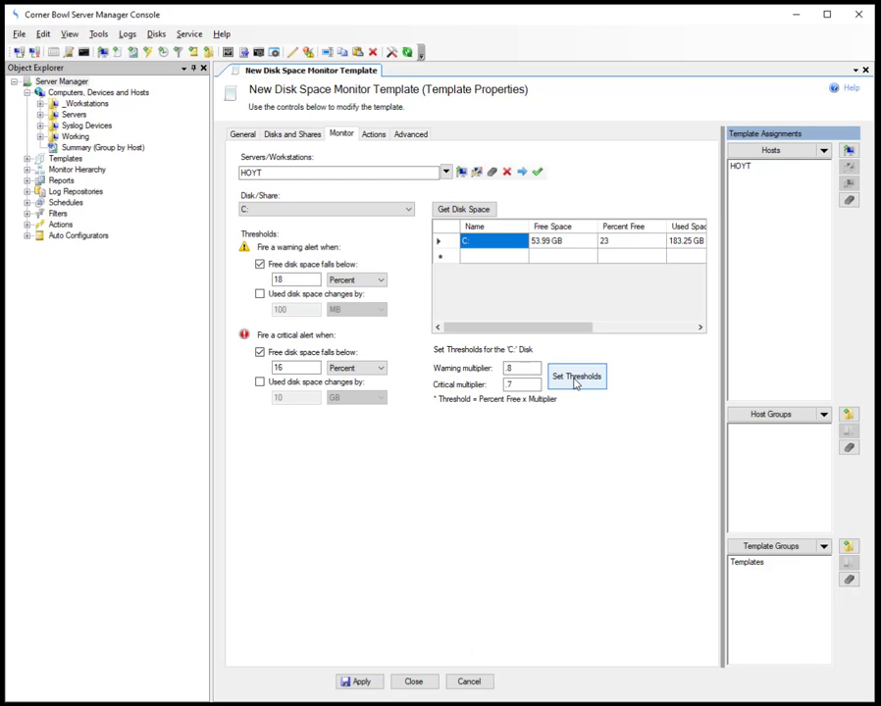
Check the warning and critical free-space thresholds for all disks, for C: and for D:.
left_click(409, 210)
left_click(400, 222)
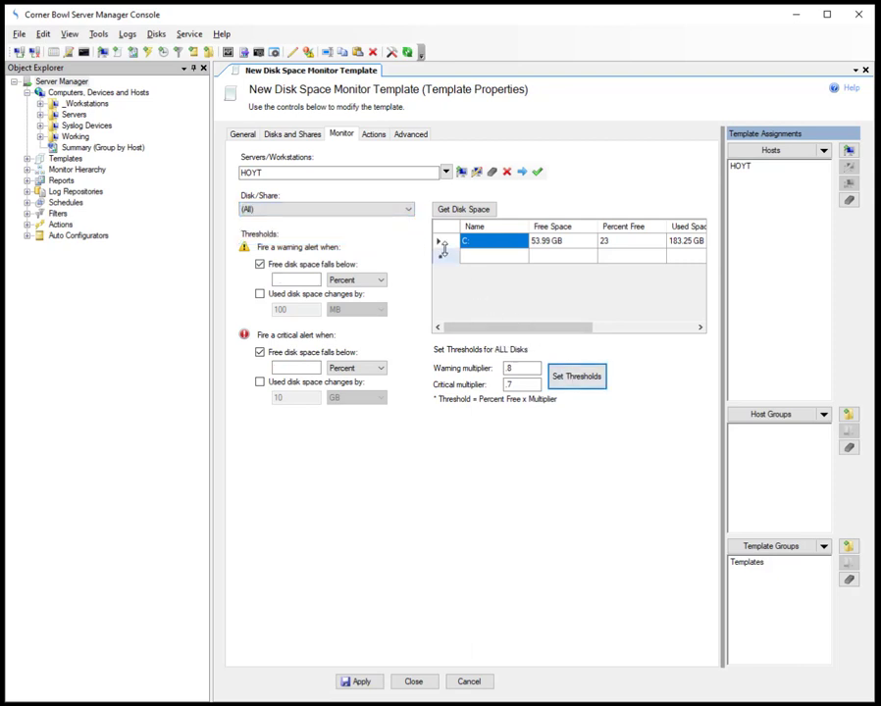
left_click(408, 210)
left_click(401, 232)
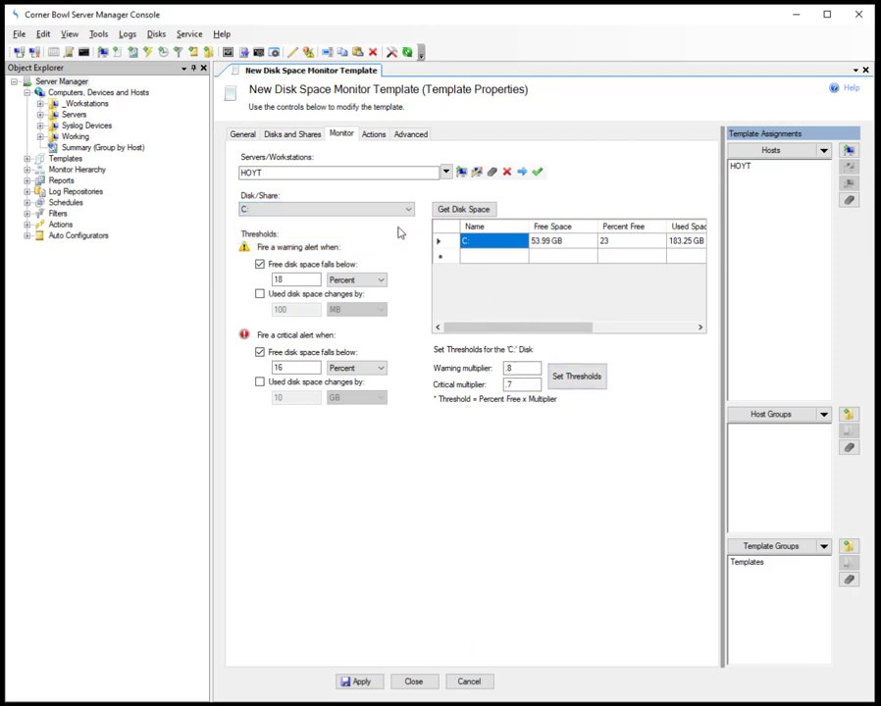
left_click(409, 210)
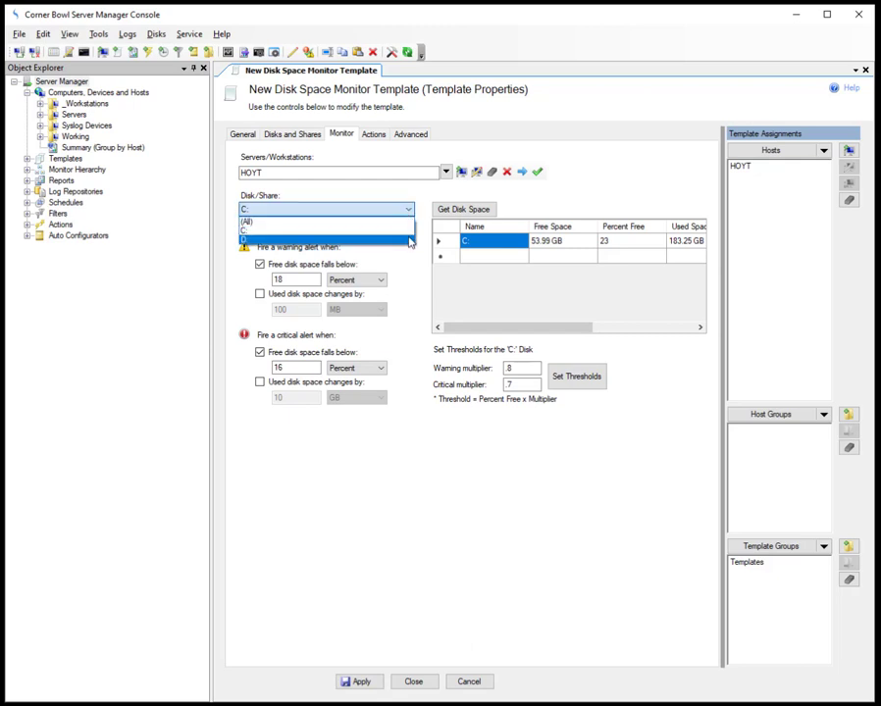
left_click(408, 240)
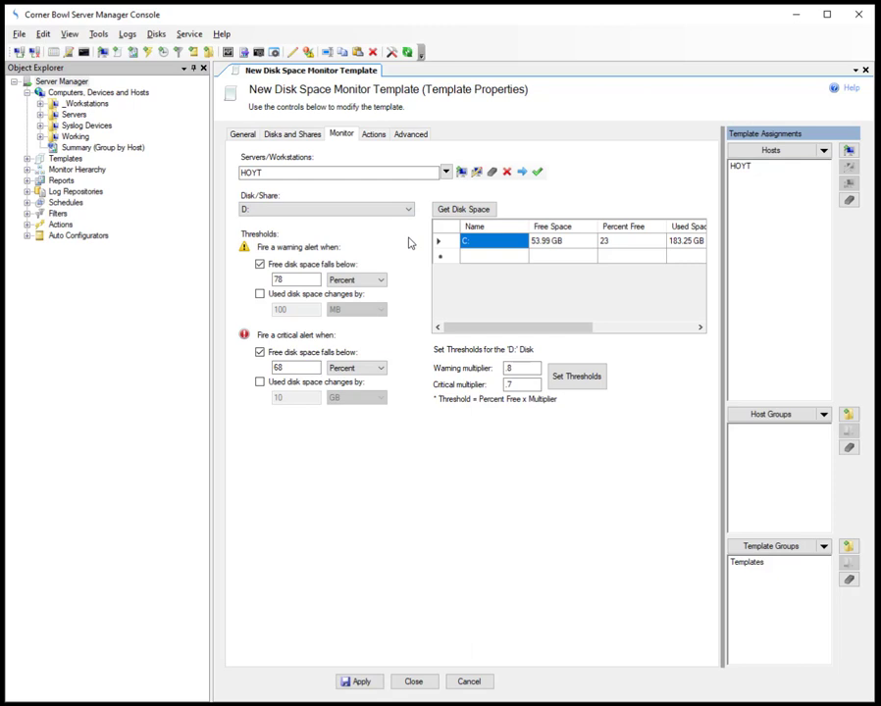
Add the Send an Email action to both the warning and the critical alerts.
left_click(379, 138)
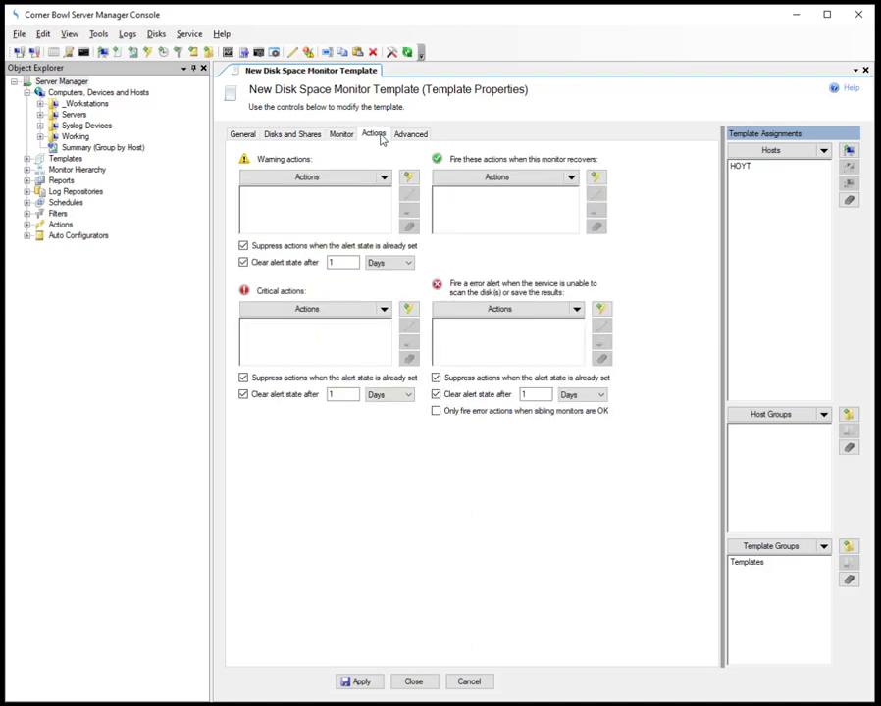
left_click(384, 178)
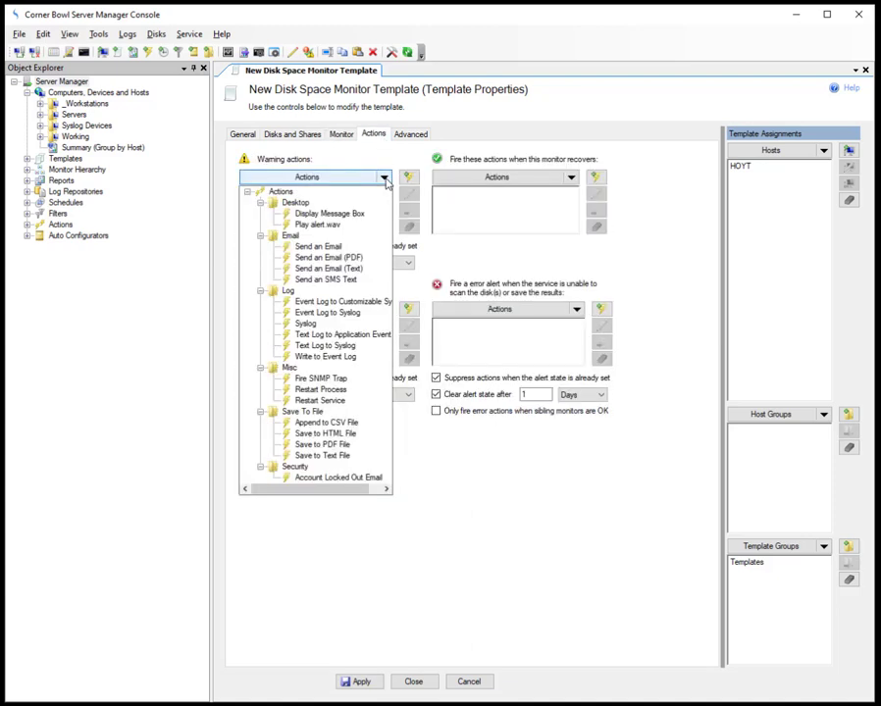
left_click(332, 246)
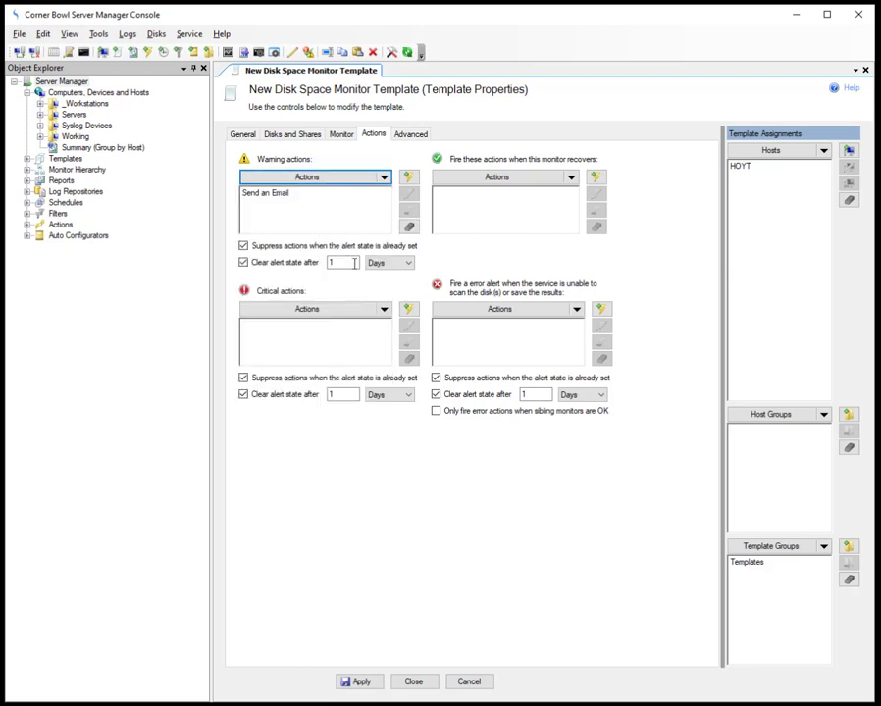
left_click(384, 309)
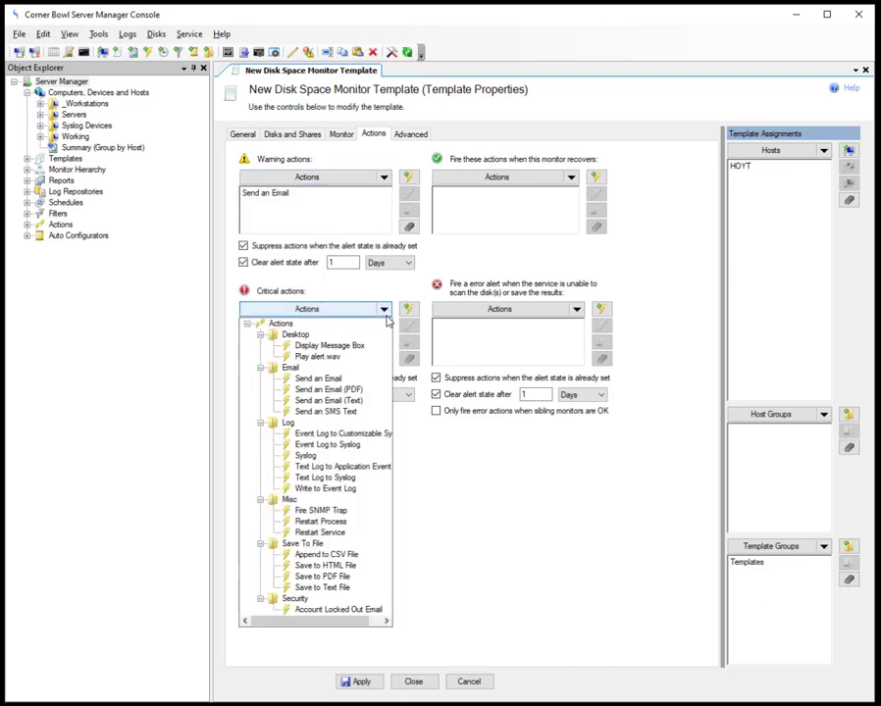
left_click(330, 379)
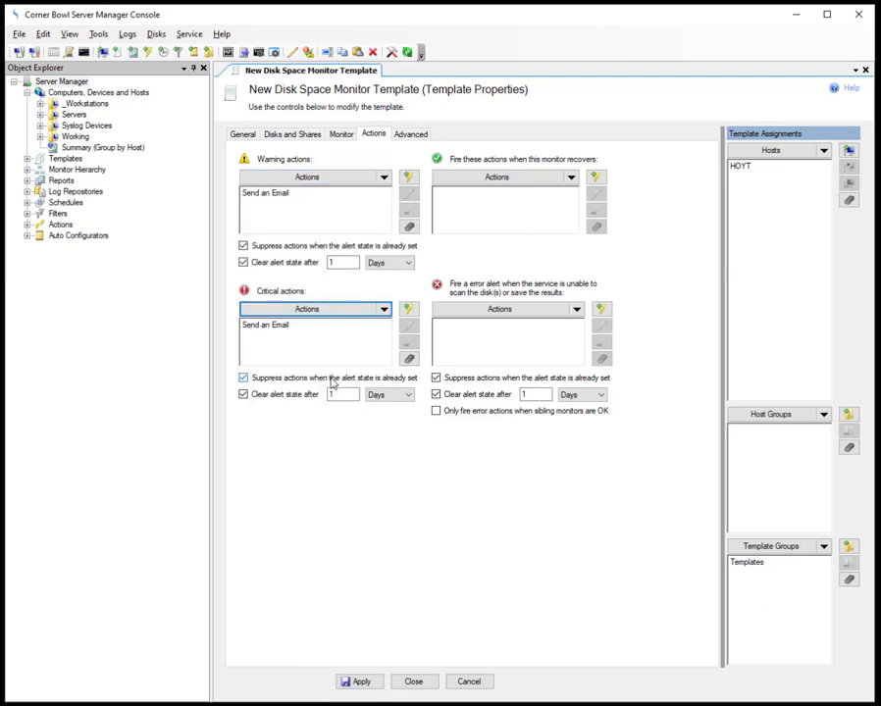
Review the properties of the warning alert's Send an Email action, then cancel out of them.
left_click(386, 196)
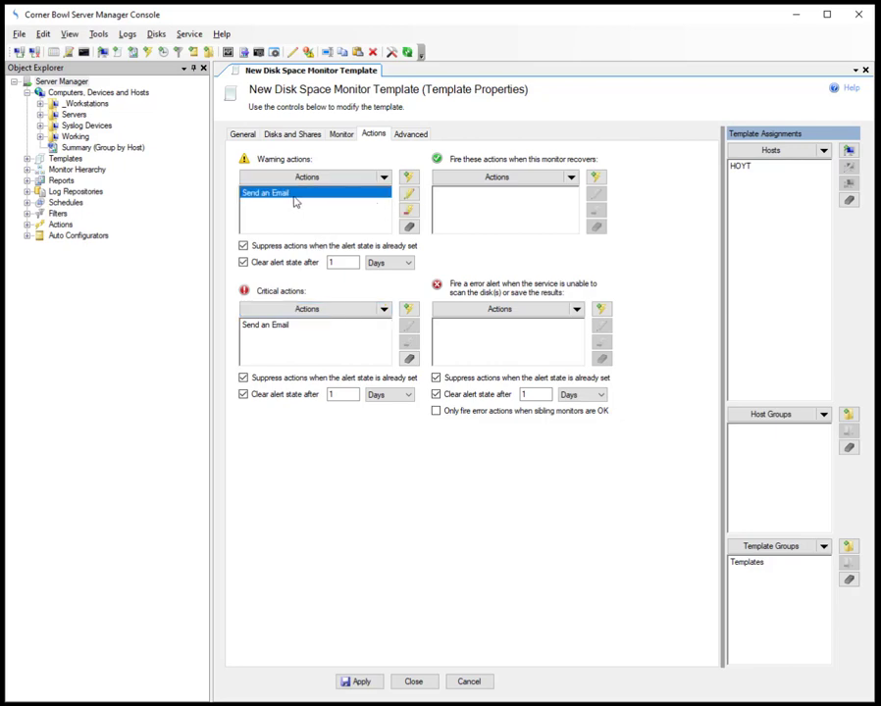
left_click(409, 197)
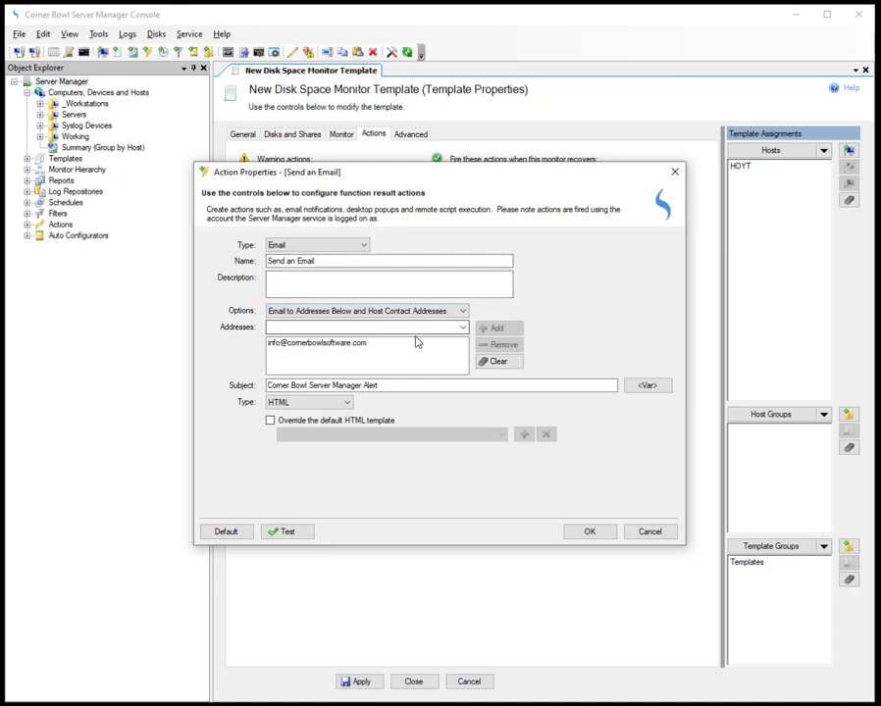
left_click(633, 533)
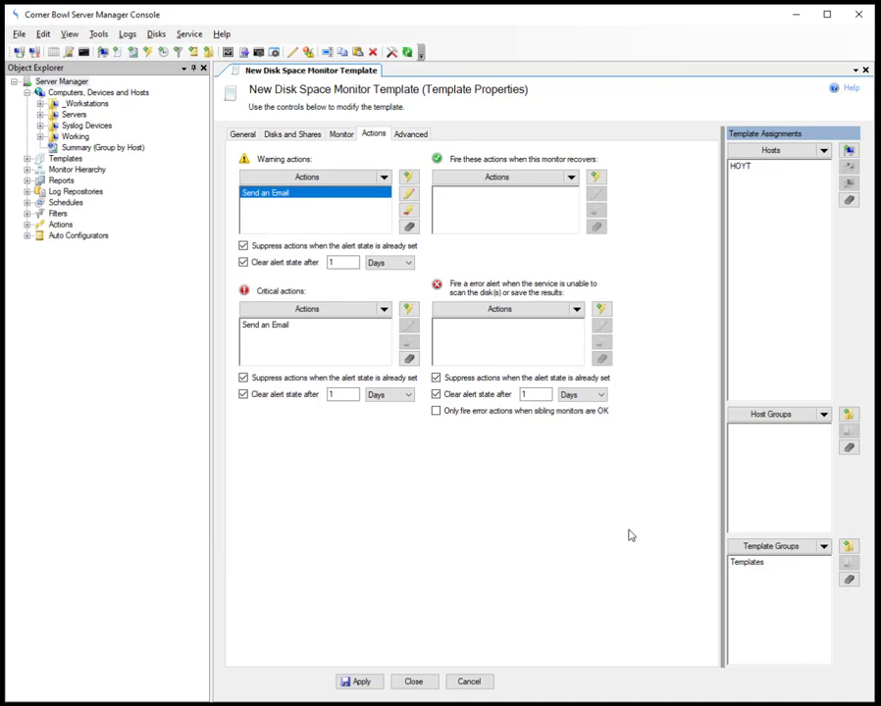
Set the alert state to clear after 3 hours for both the warning and the critical actions.
left_click(333, 263)
type("3")
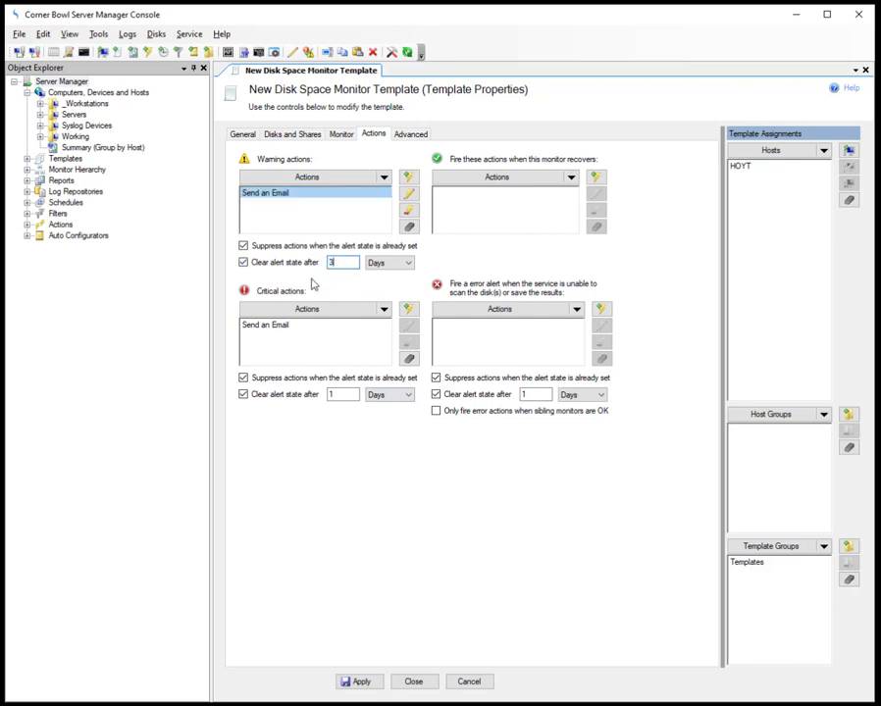
left_click(393, 263)
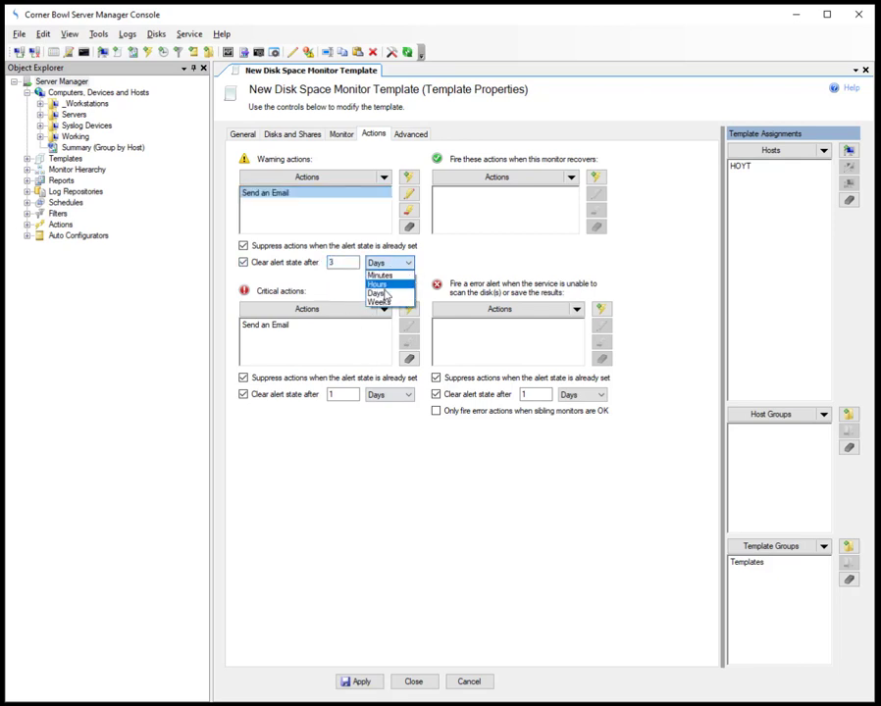
left_click(380, 285)
left_click(334, 395)
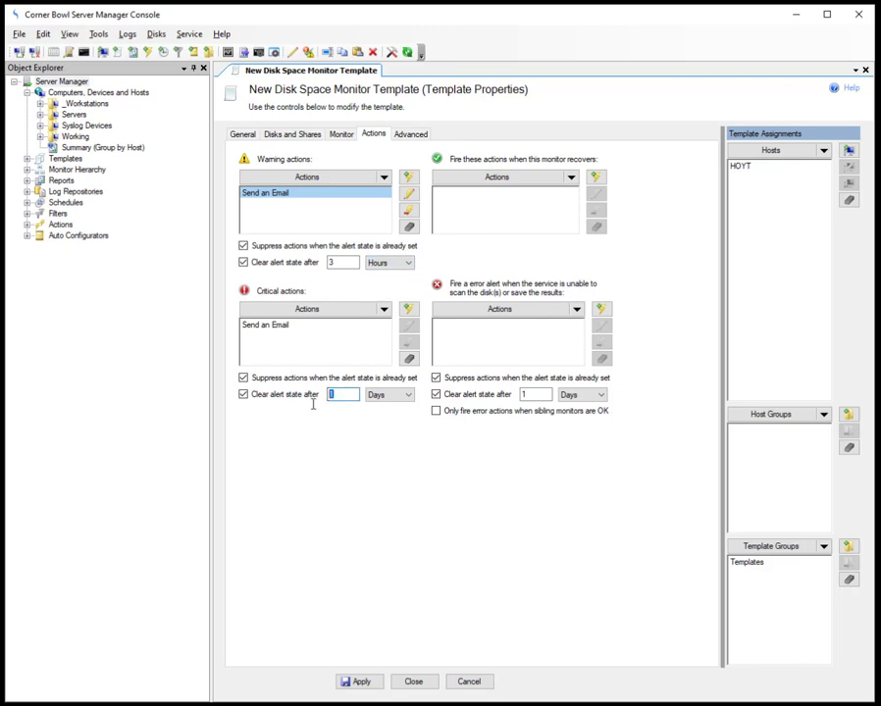
type("3")
left_click(387, 396)
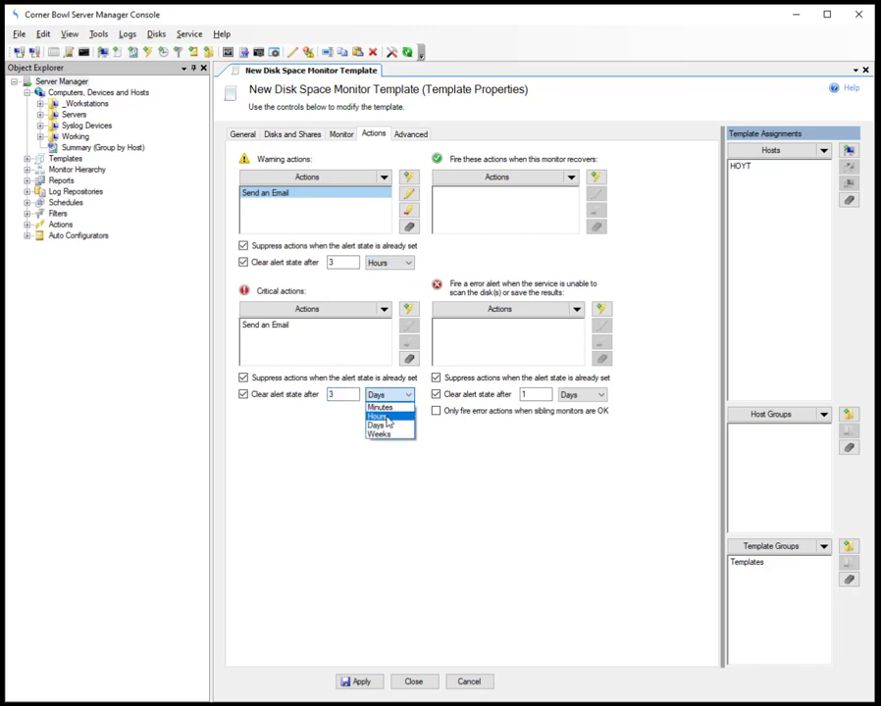
left_click(383, 416)
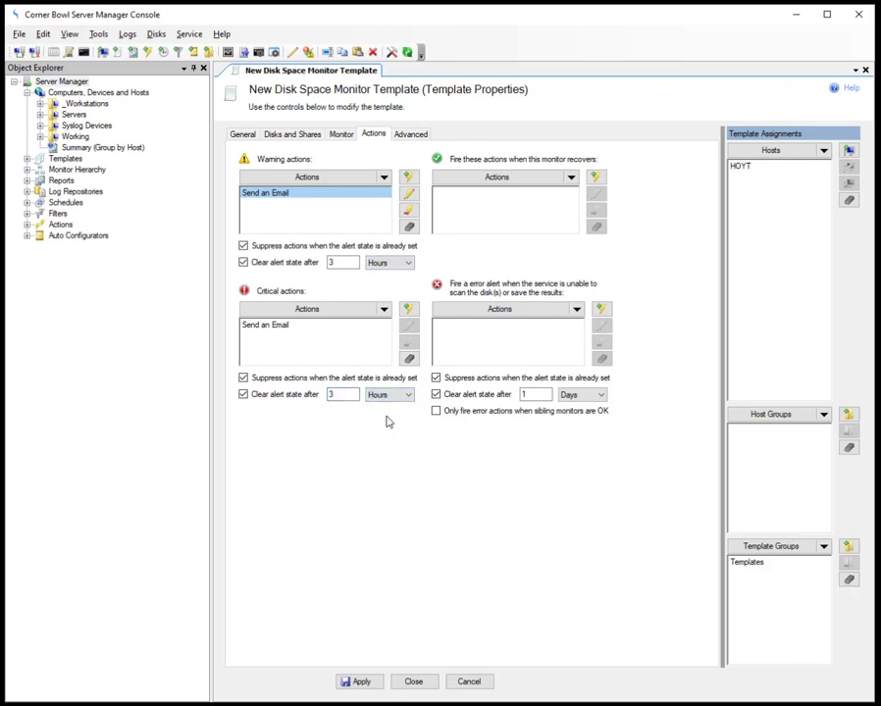
Save and close the new disk space monitor template, and execute it on HOYT with verbose output.
left_click(429, 684)
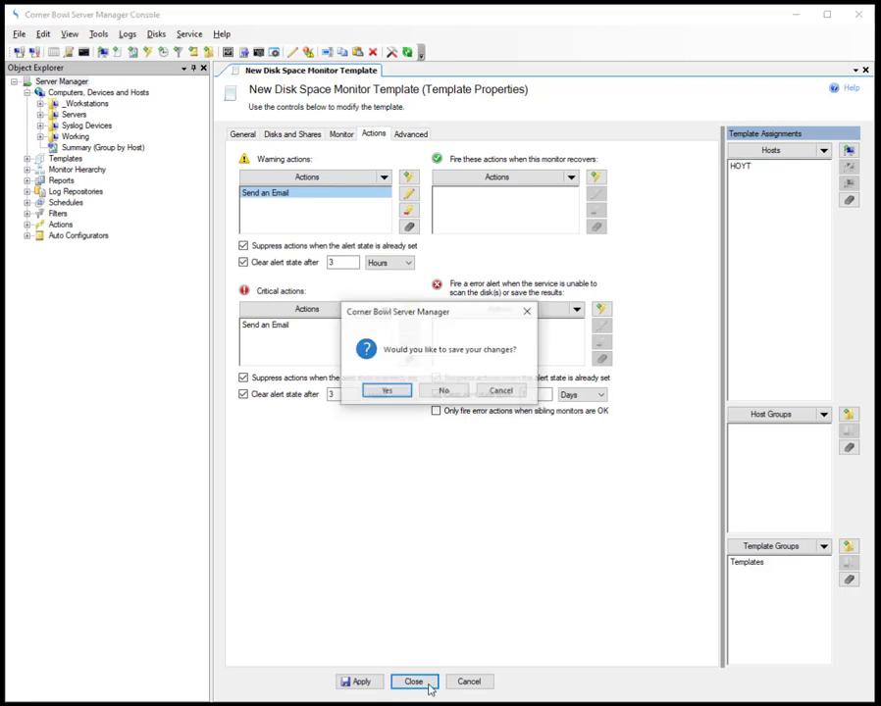
left_click(392, 390)
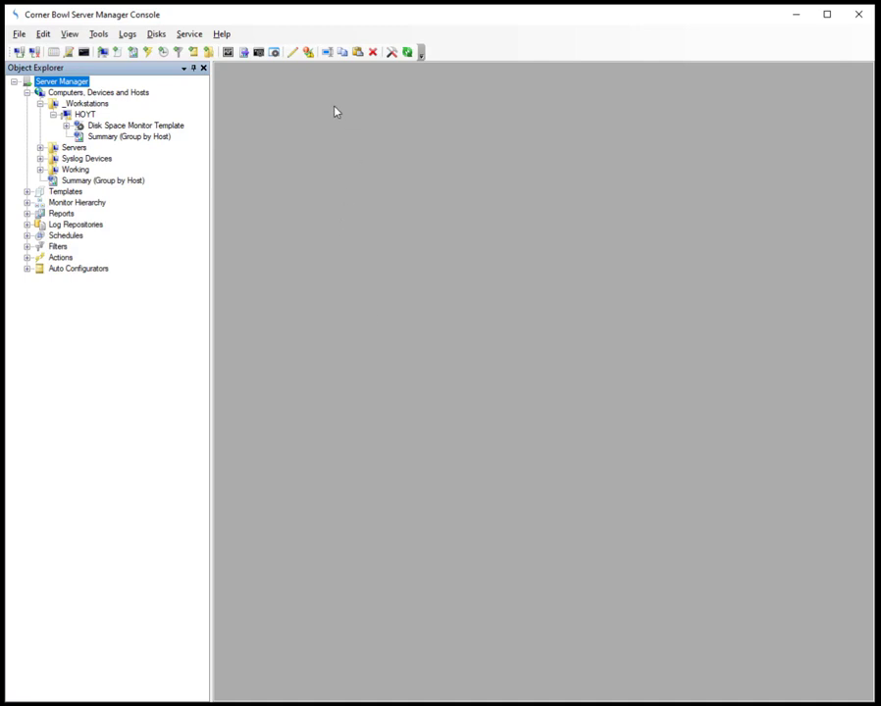
left_click(168, 129)
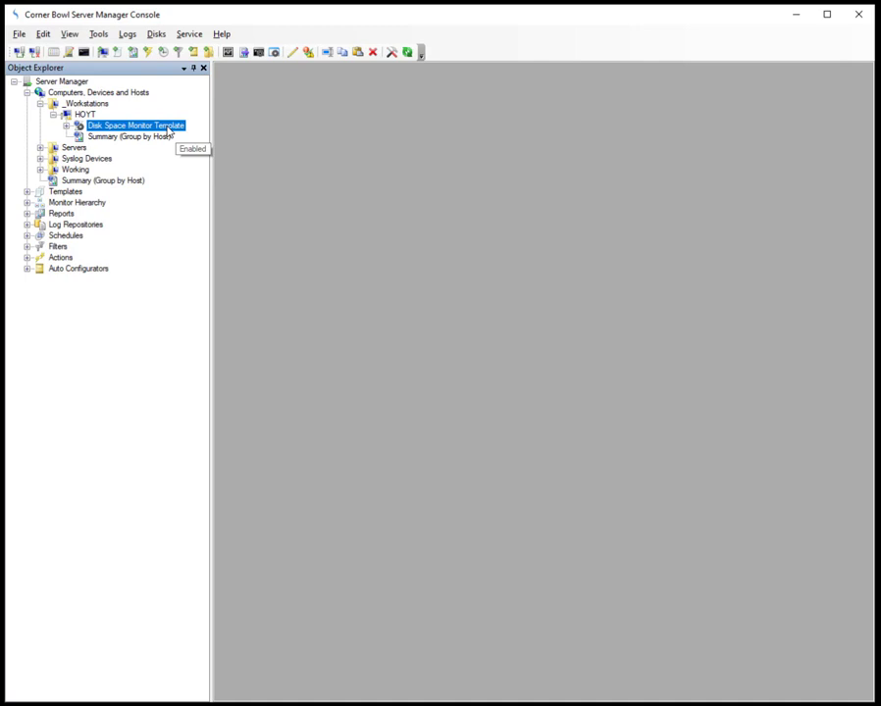
right_click(168, 129)
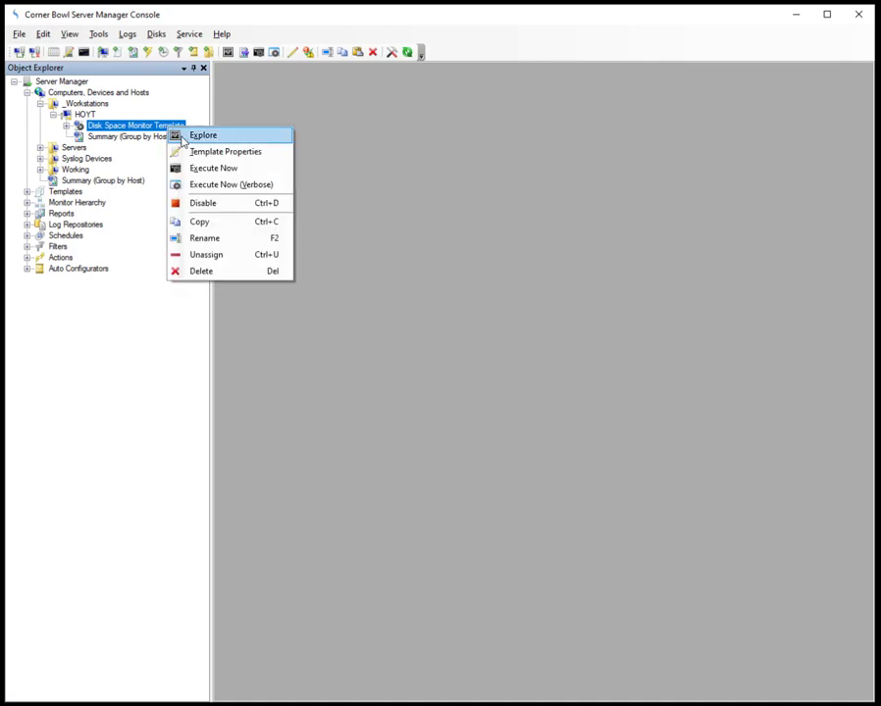
left_click(196, 186)
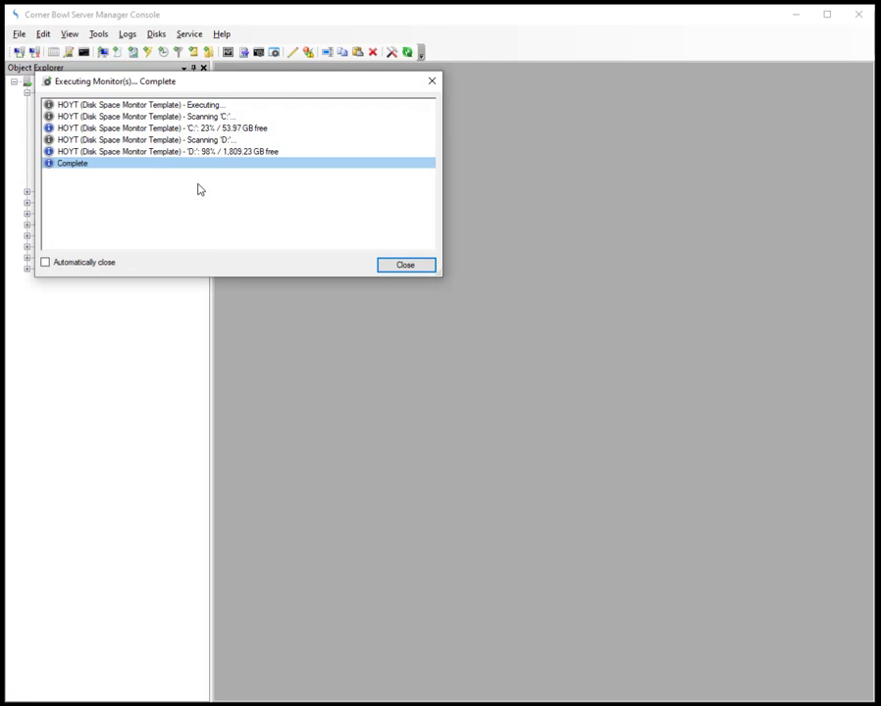
left_click(396, 271)
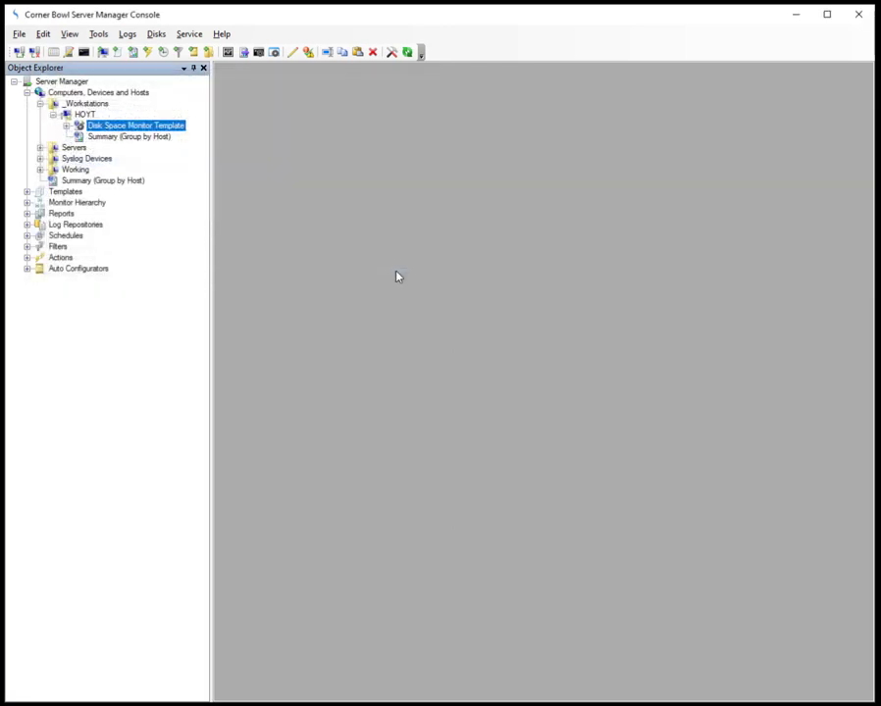
Explore HOYT's disk space monitor down to the C:\Pictures folder and calculate that folder's size.
right_click(157, 128)
left_click(186, 141)
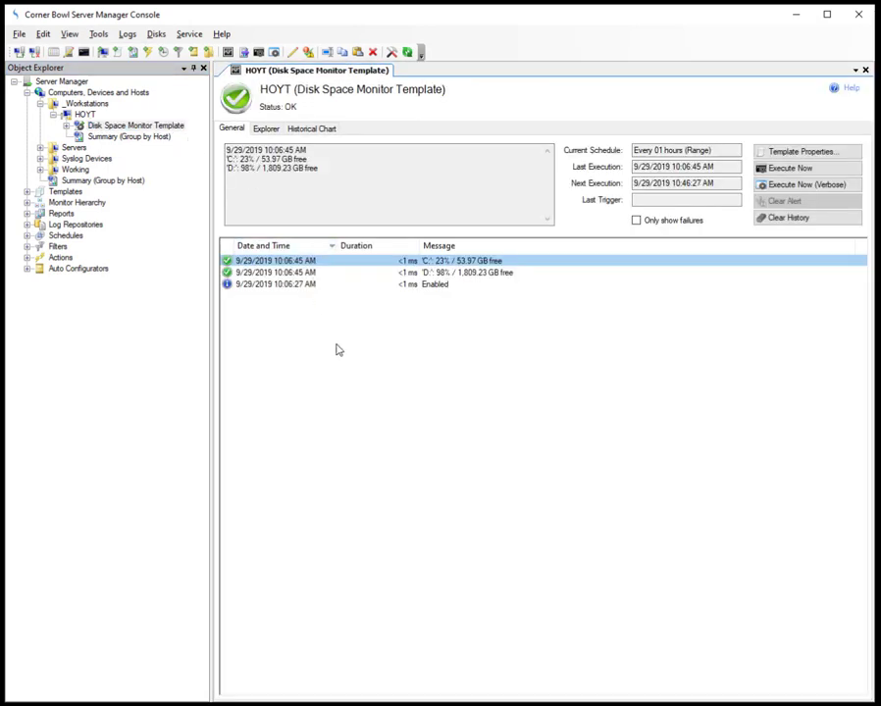
left_click(267, 132)
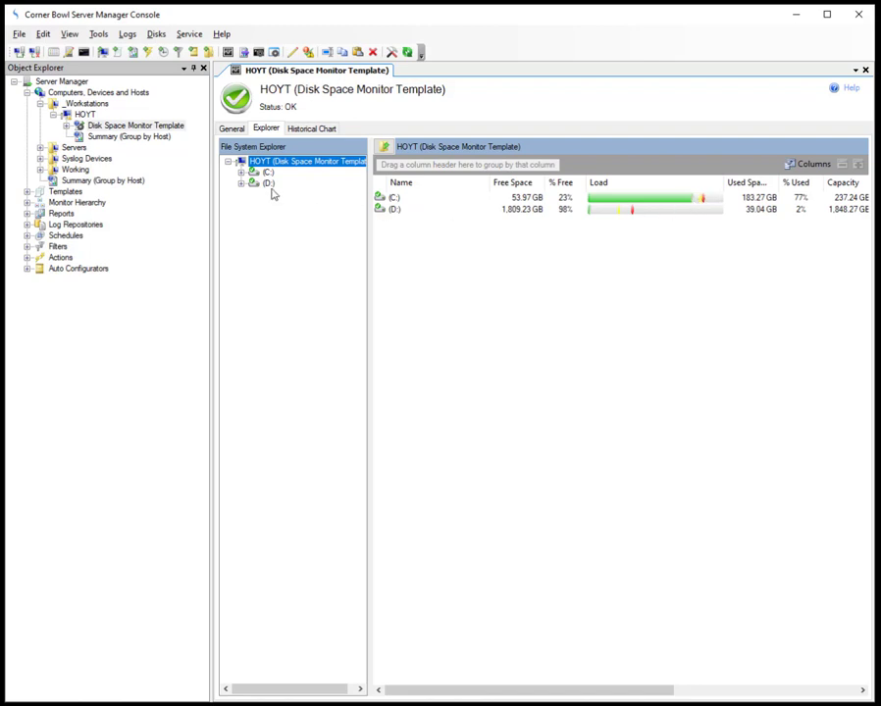
left_click(241, 174)
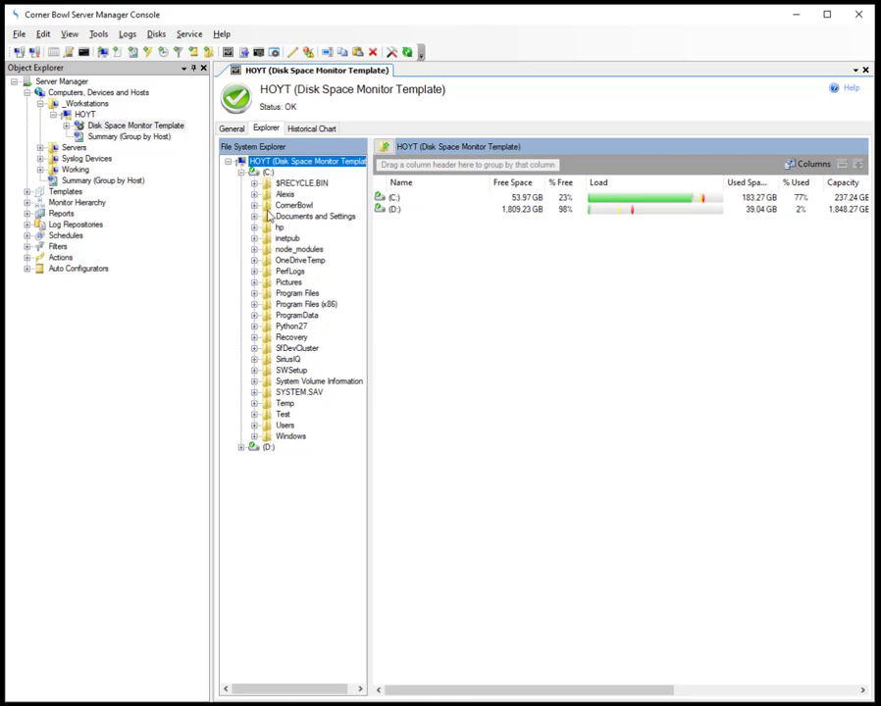
left_click(277, 283)
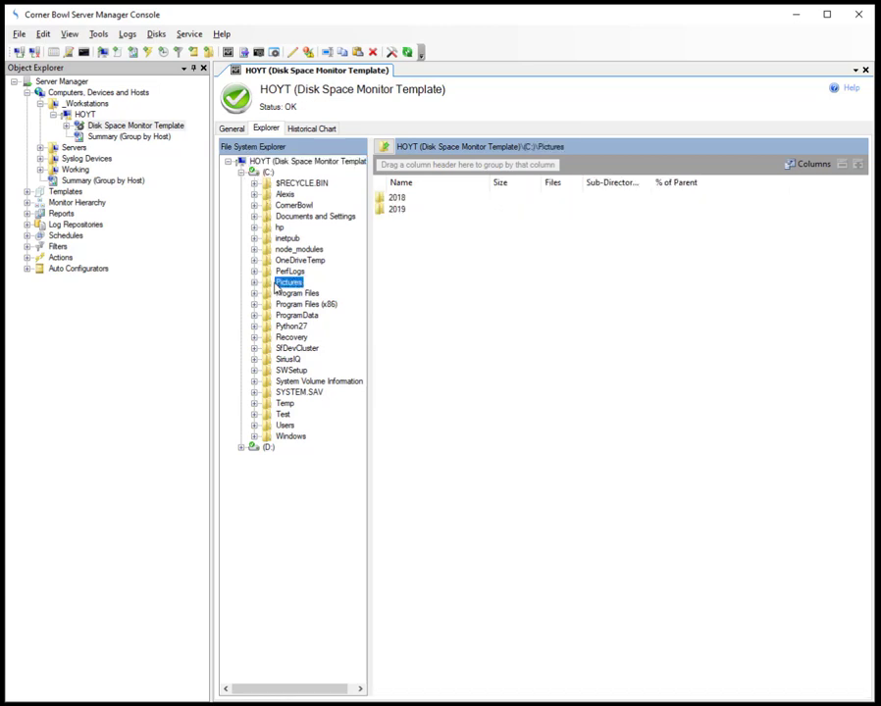
right_click(280, 285)
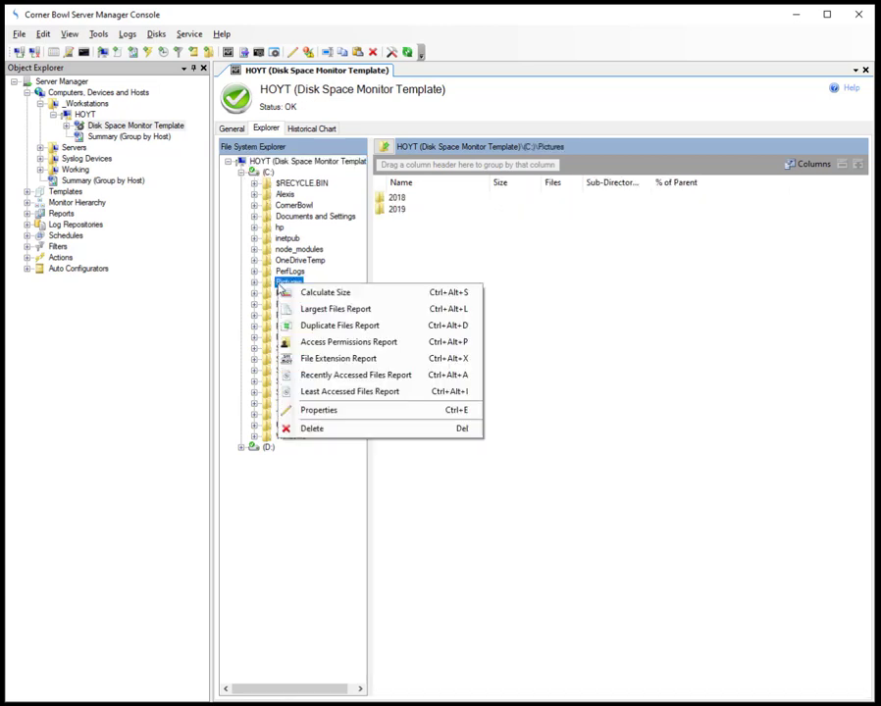
left_click(307, 295)
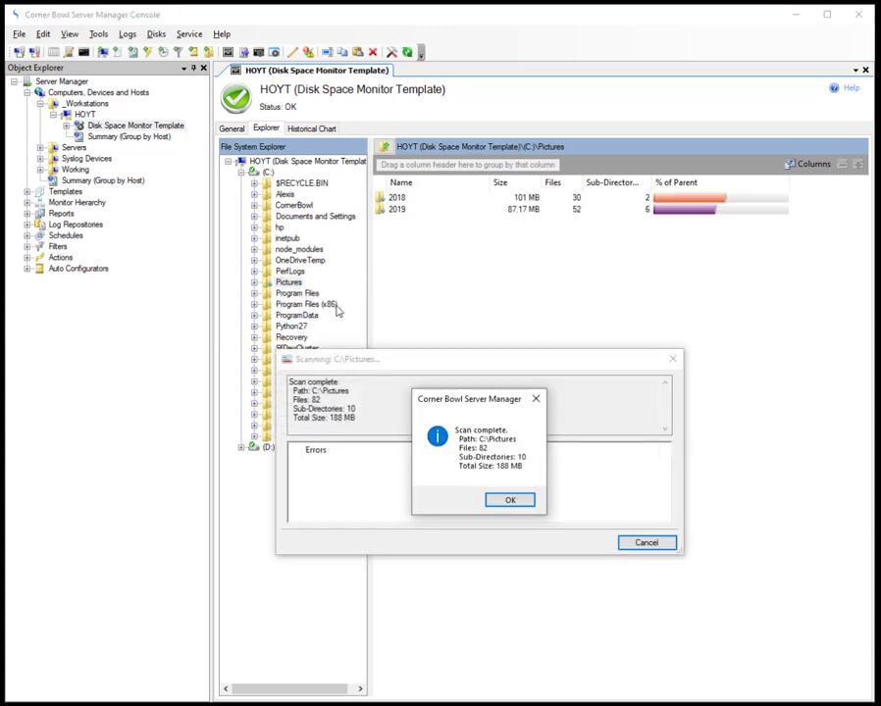
left_click(511, 502)
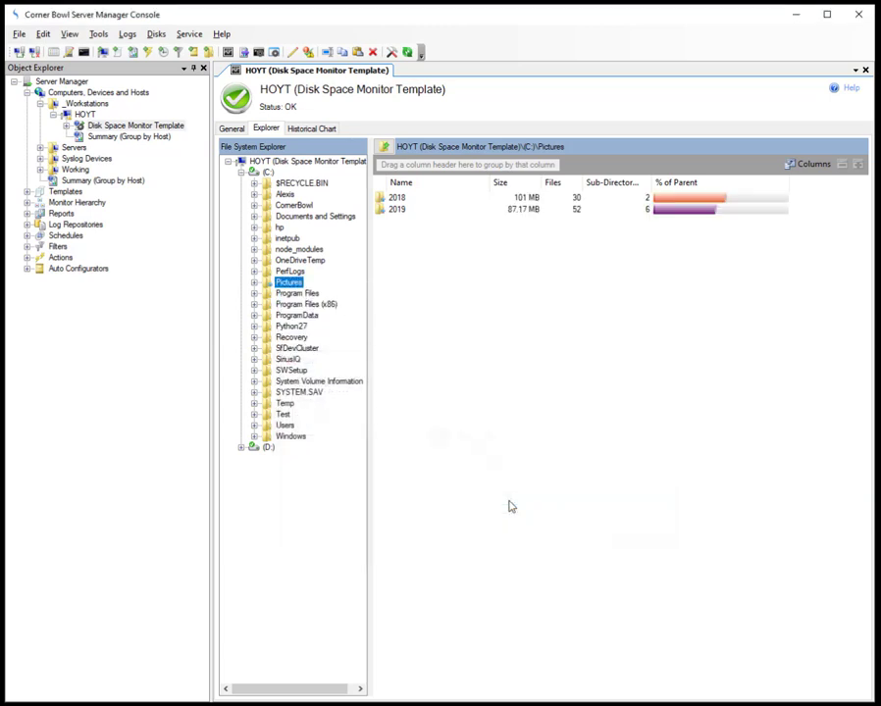
Open the 2019 folder inside Pictures and sort its subfolders by % of Parent in descending order.
double_click(398, 210)
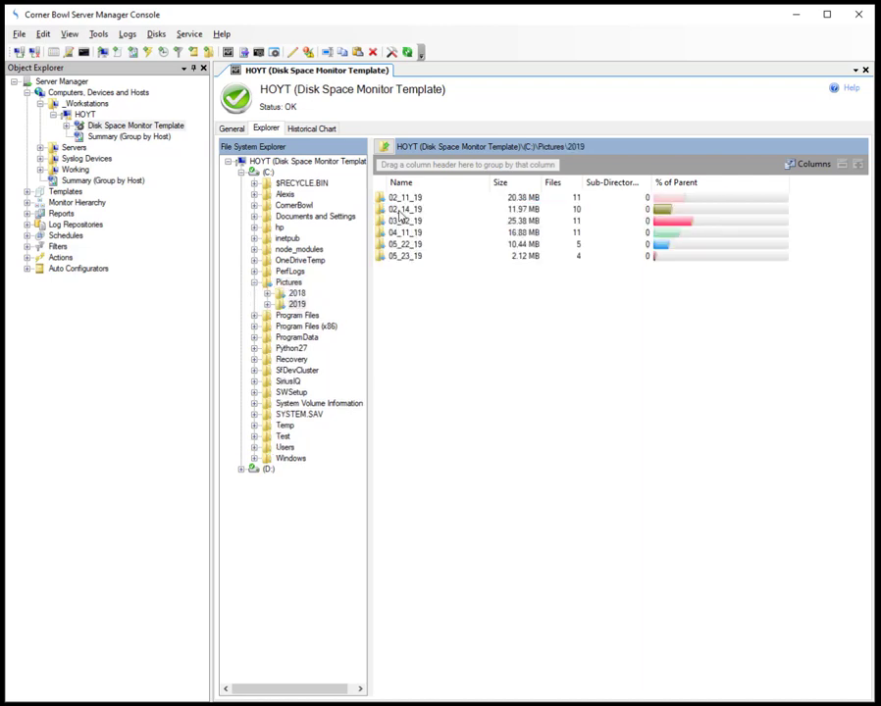
left_click(730, 185)
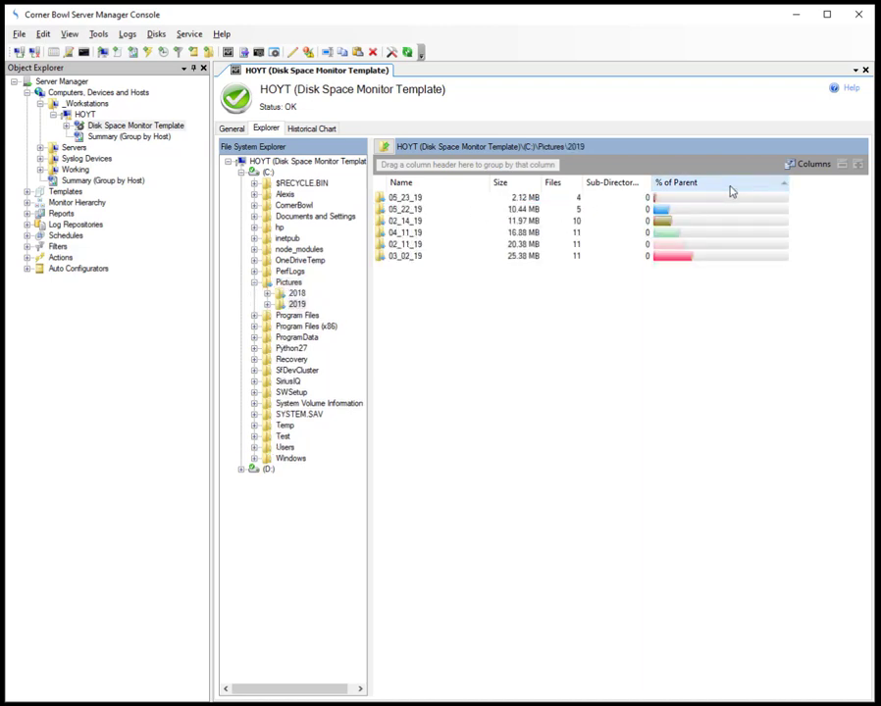
left_click(730, 186)
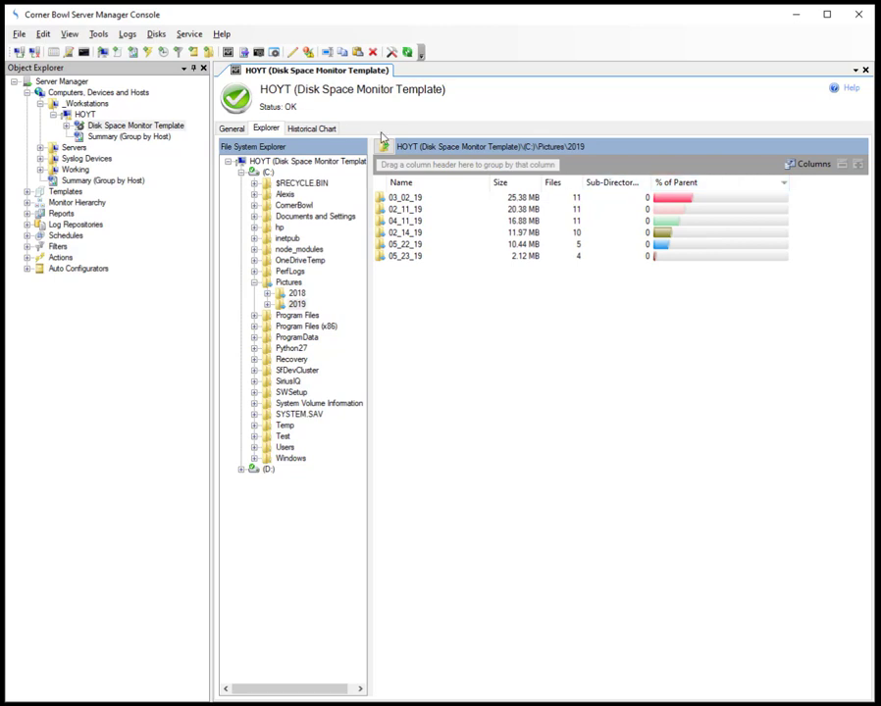
Check the monitor's historical chart for disk C:.
left_click(311, 130)
left_click(316, 154)
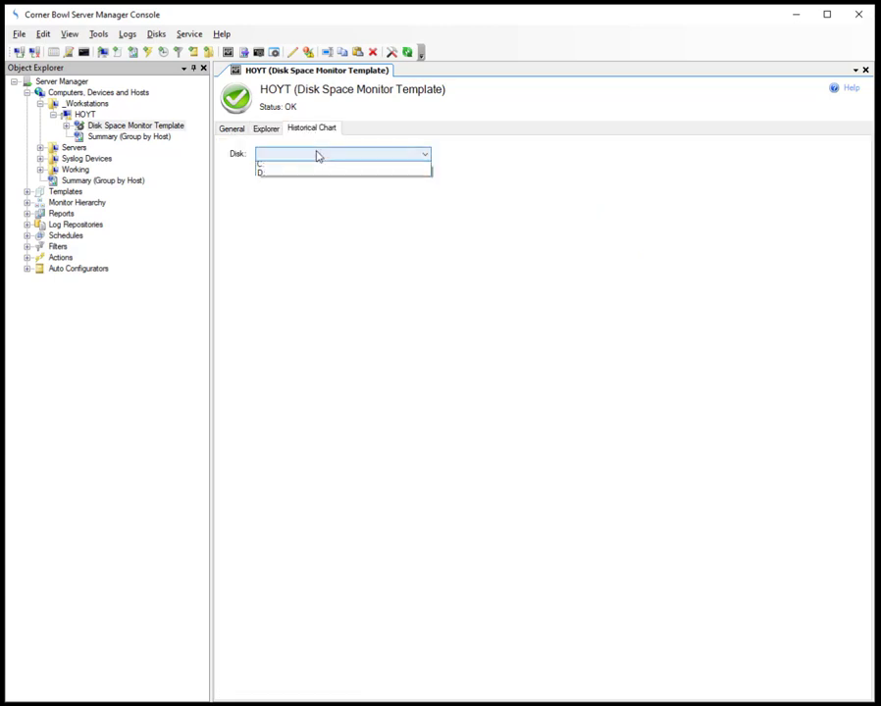
left_click(316, 171)
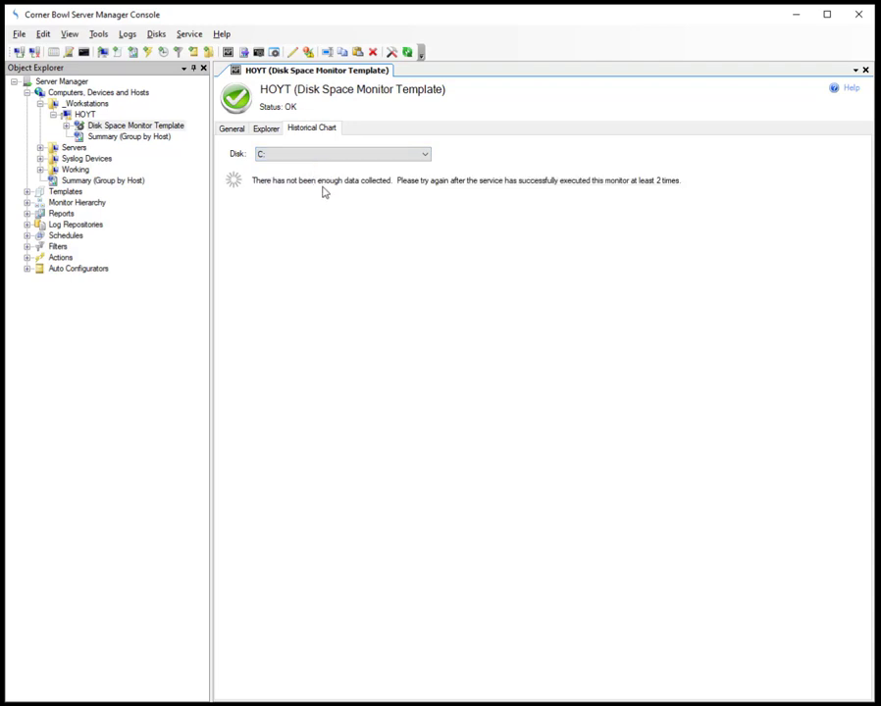
Execute HOYT's disk space monitor again without verbose output to collect more data.
left_click(117, 128)
right_click(116, 129)
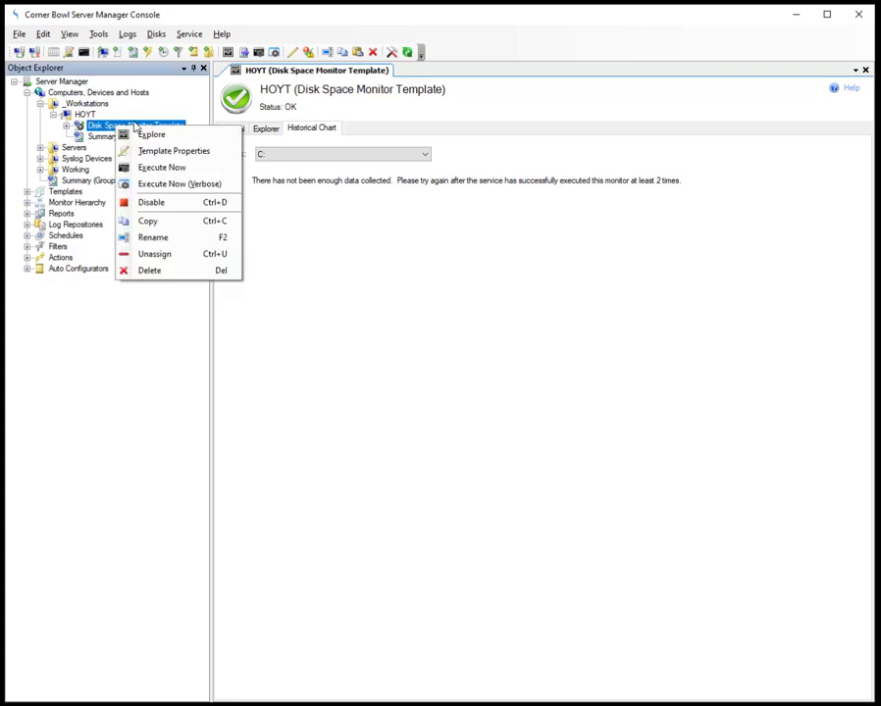
left_click(143, 170)
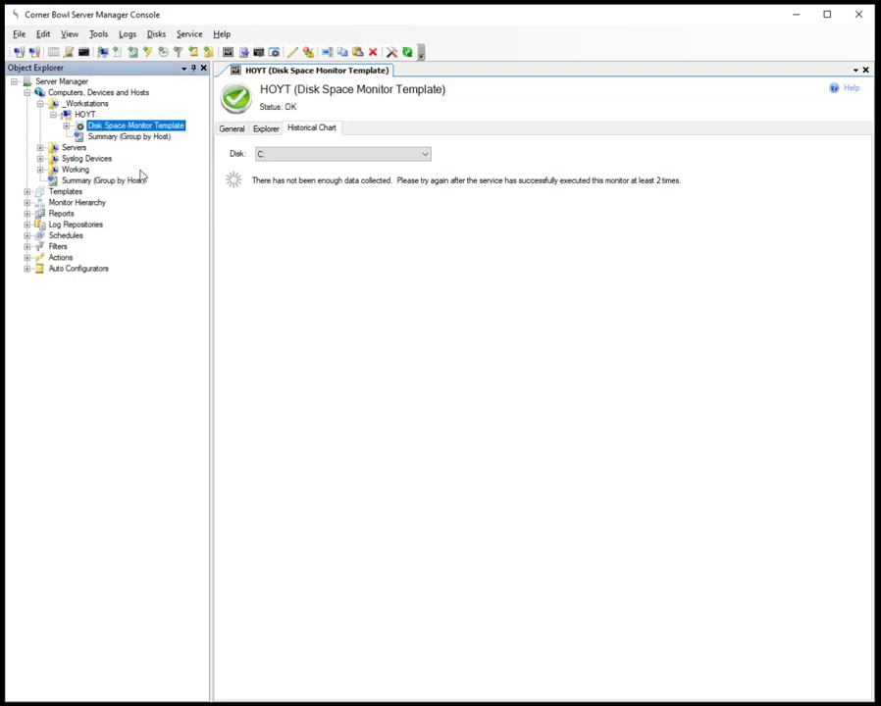
Examine the historical charts and consumption rates of disk D: and of disk C:.
left_click(326, 157)
left_click(314, 169)
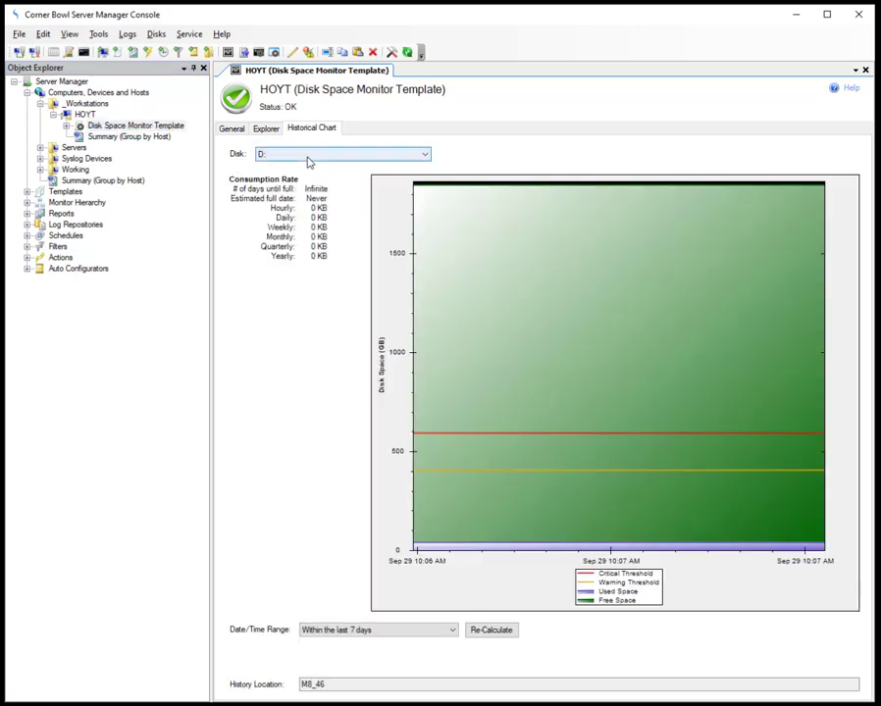
left_click(307, 158)
left_click(305, 167)
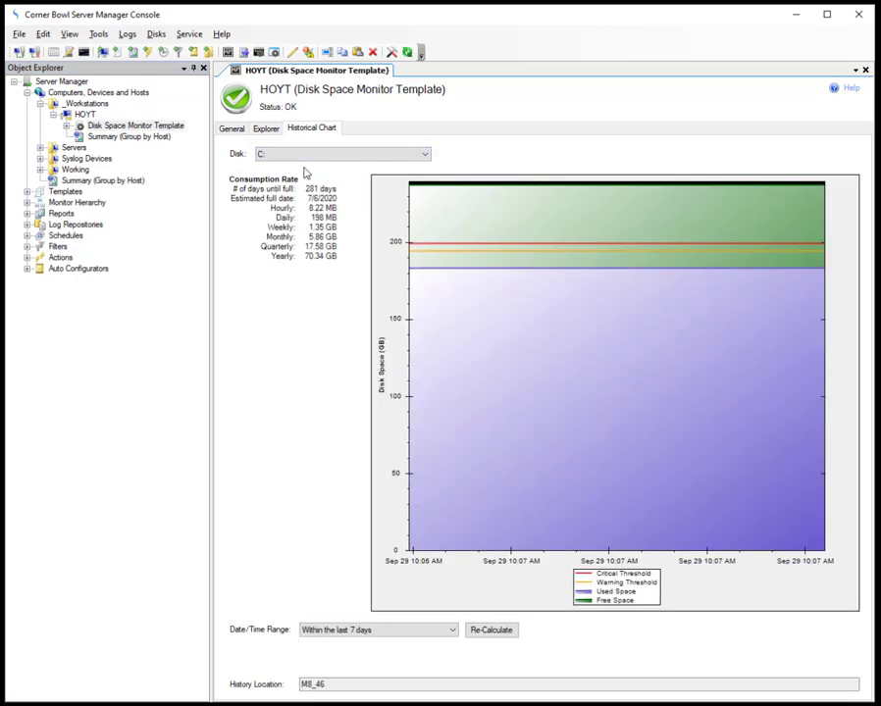